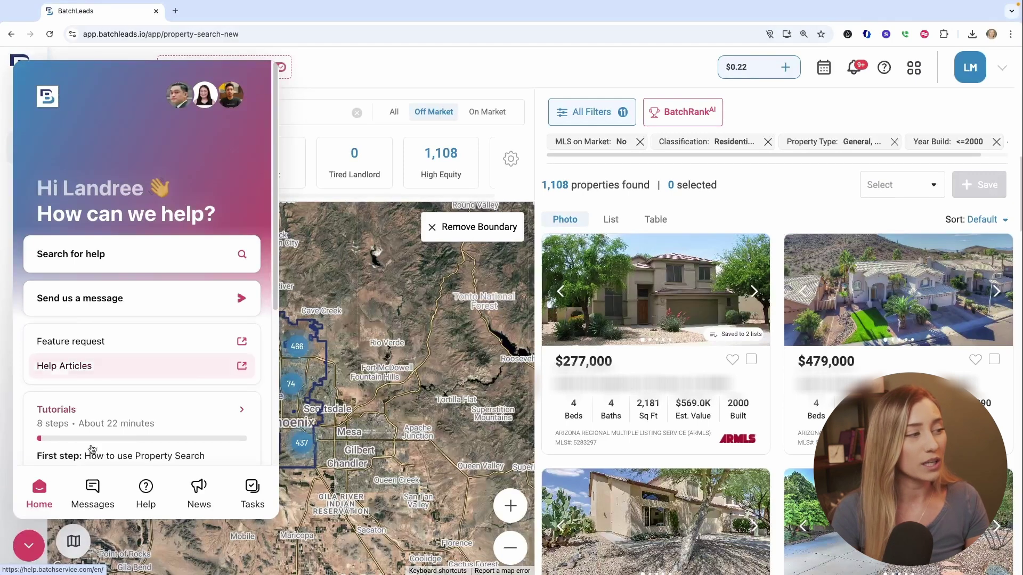
- Close the help widget and reset all filters on the property search
left_click(33, 549)
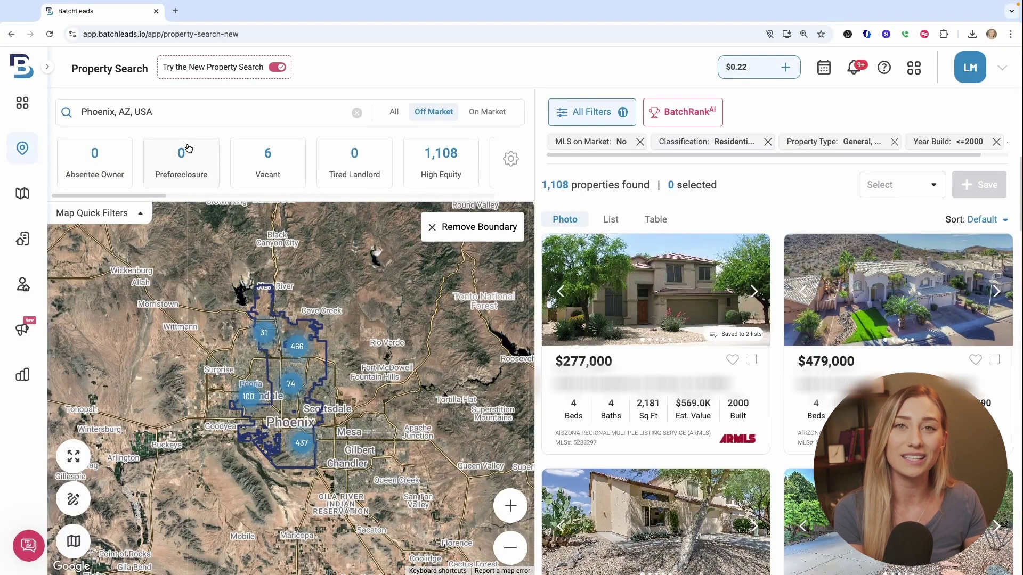
left_click(592, 111)
left_click(560, 552)
left_click(601, 154)
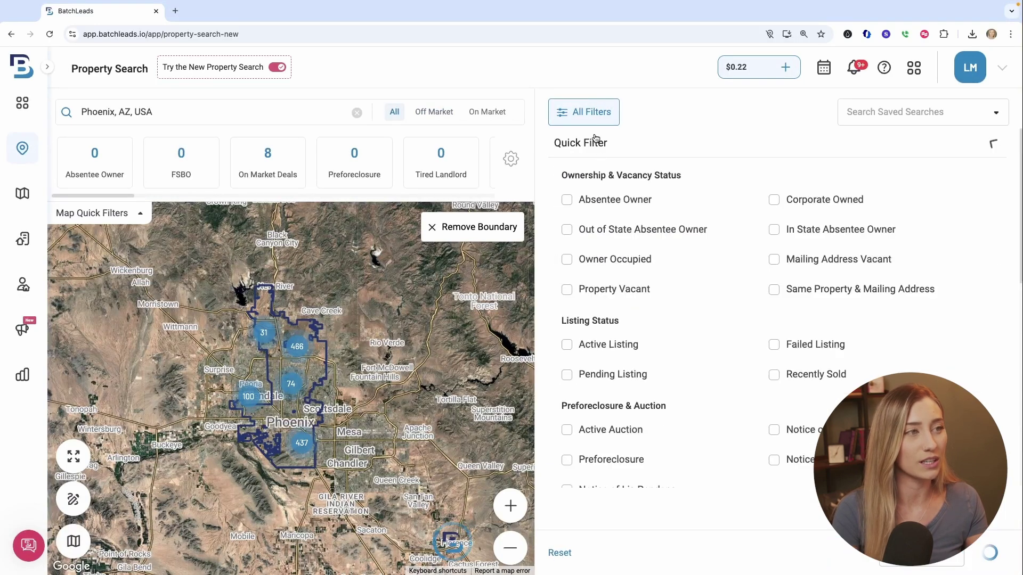
left_click(592, 111)
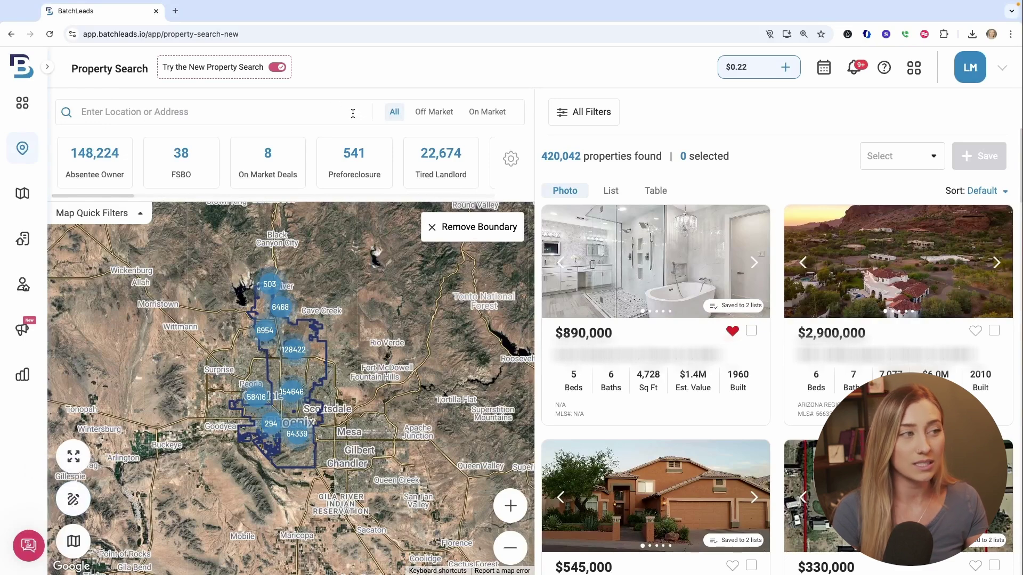
- Search for properties in Phoenix, AZ, USA and limit the results to Off Market
left_click(356, 114)
type("phoenix")
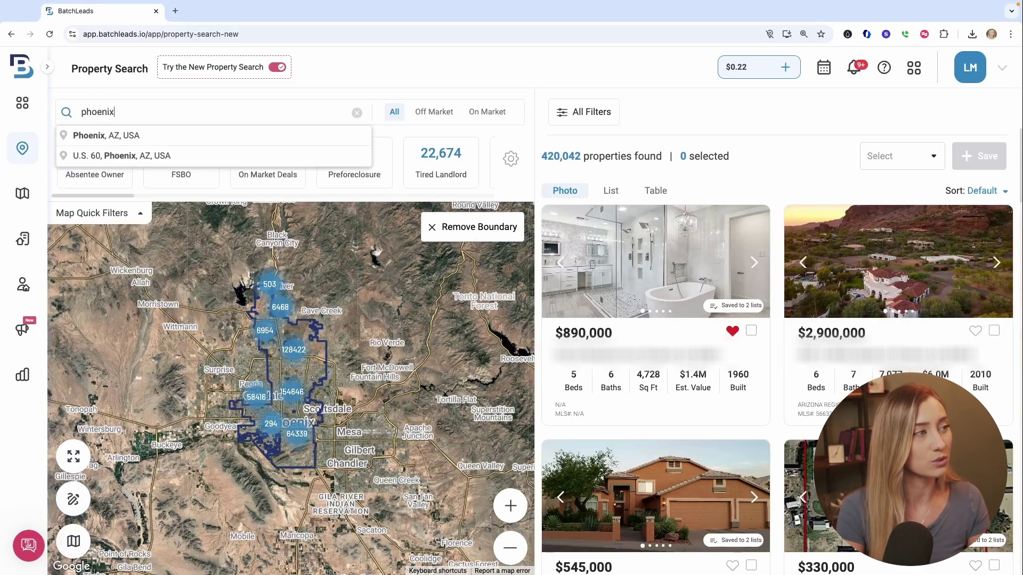
left_click(259, 136)
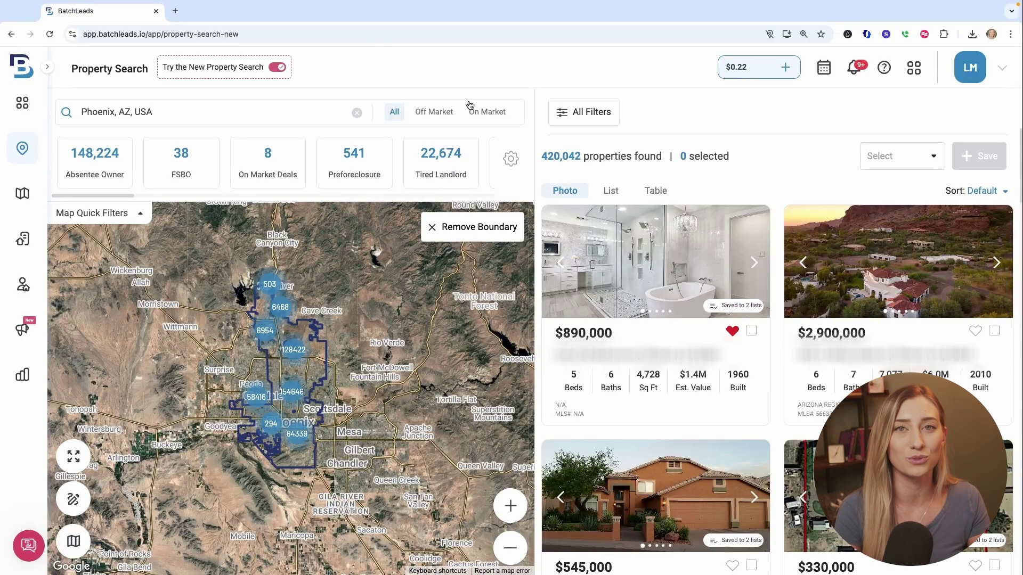
left_click(441, 113)
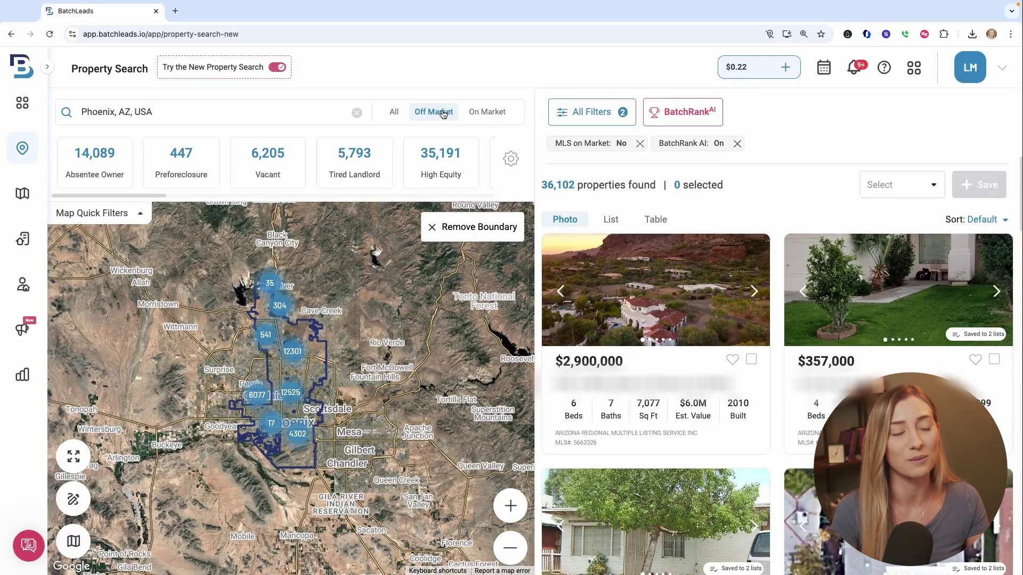
- Filter the results to Tired Landlord, check its definition, and show the full filter categories with Quick Filter collapsed
left_click(357, 179)
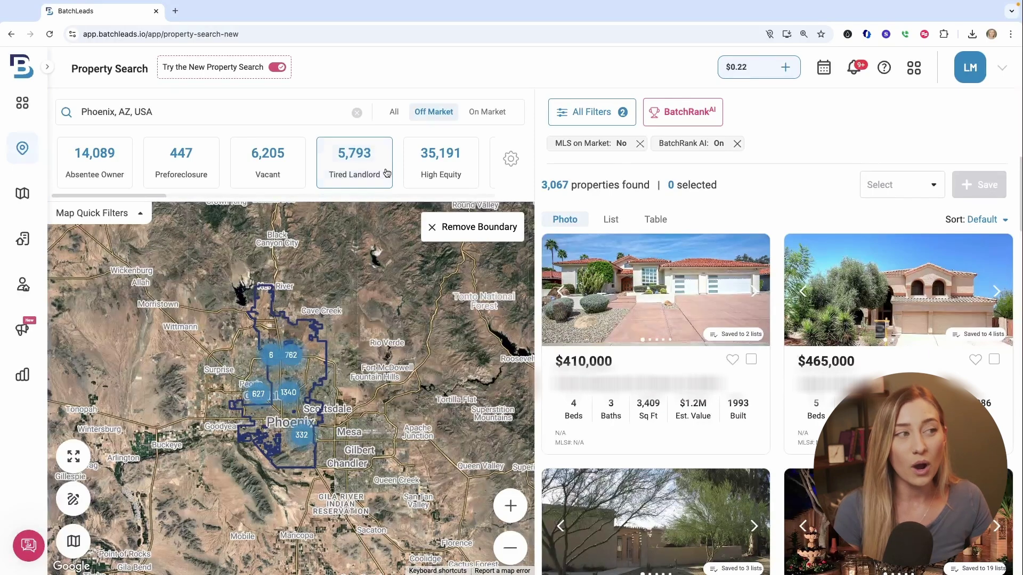
mouse_move(370, 178)
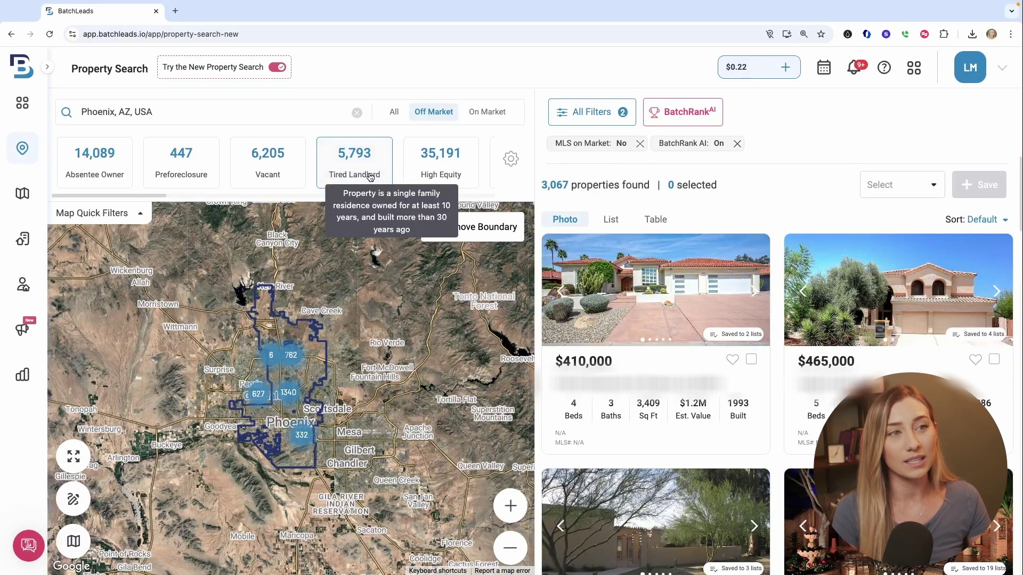
left_click(592, 114)
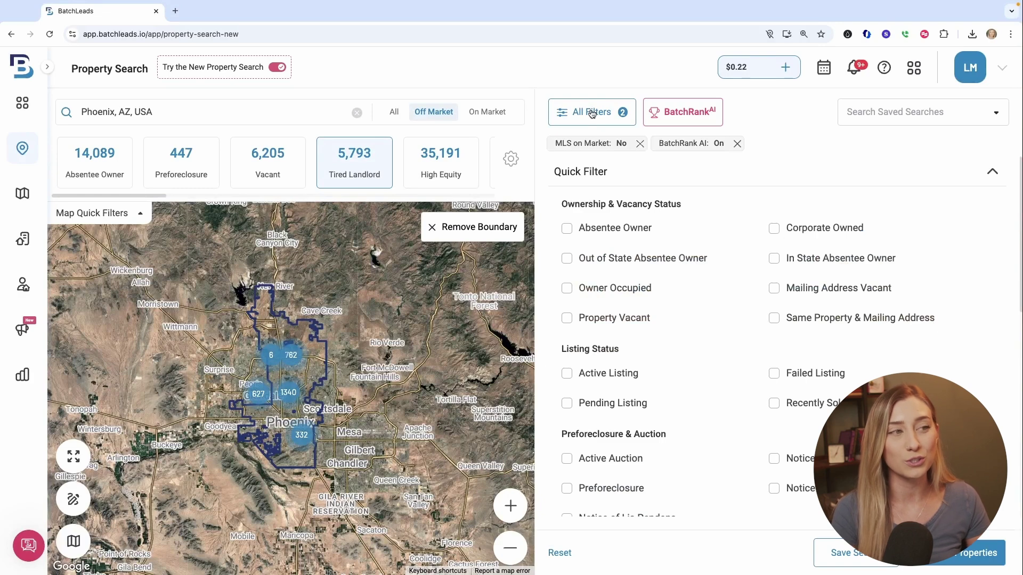
left_click(586, 172)
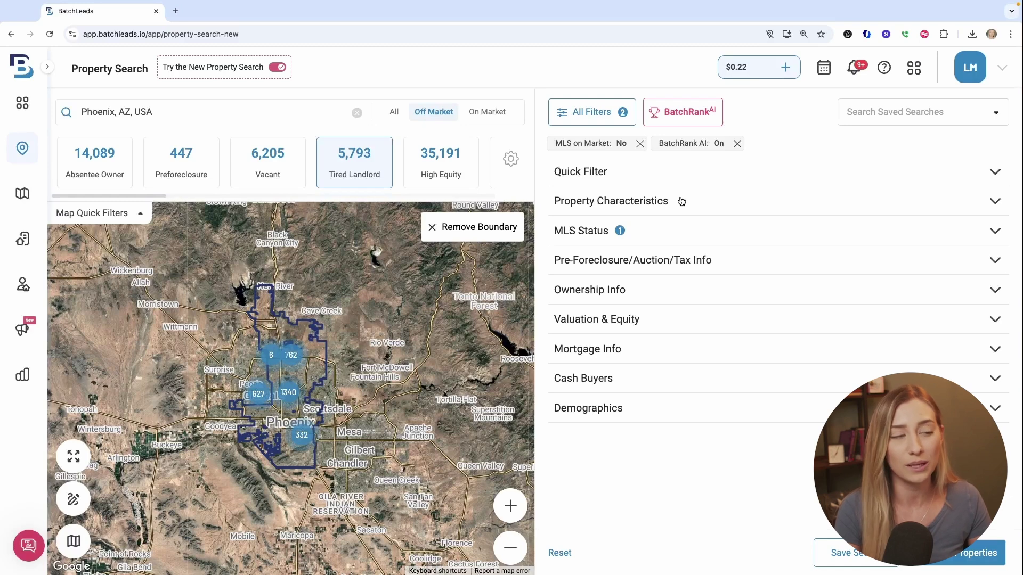
- Raise the BatchRank AI likelihood to sell by one level and switch BatchRank AI off
left_click(687, 118)
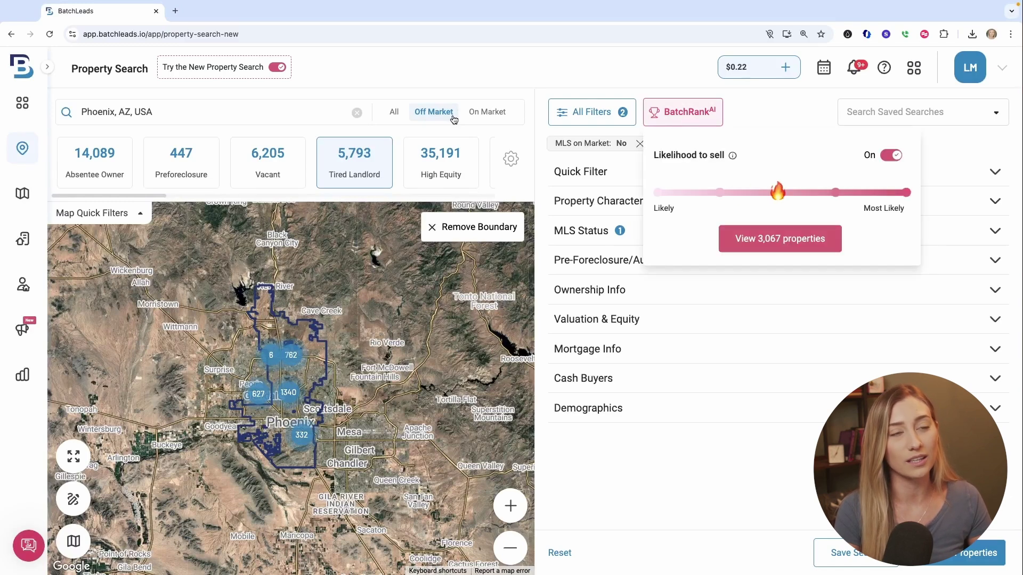
left_click_drag(779, 193, 856, 197)
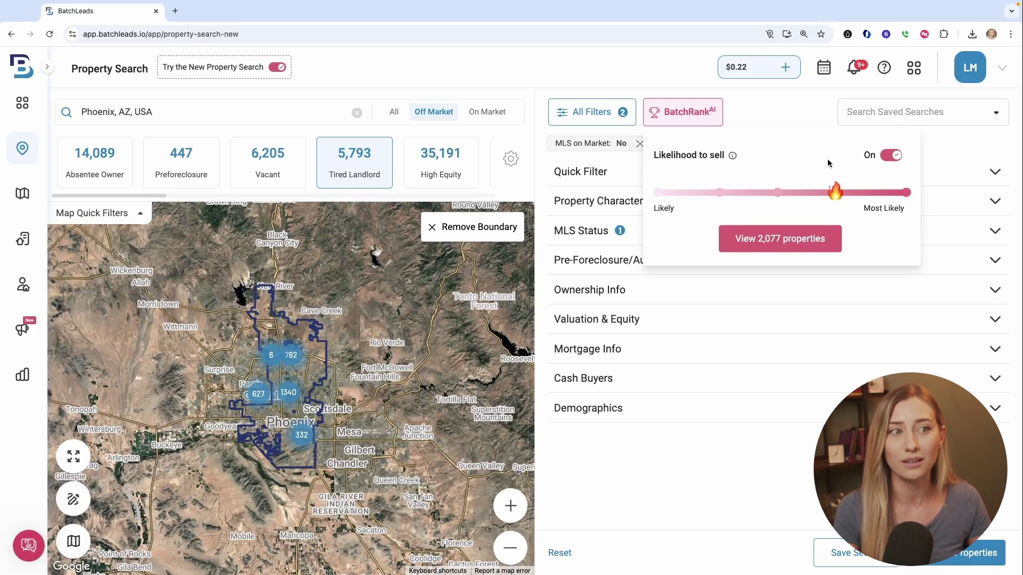
left_click(891, 155)
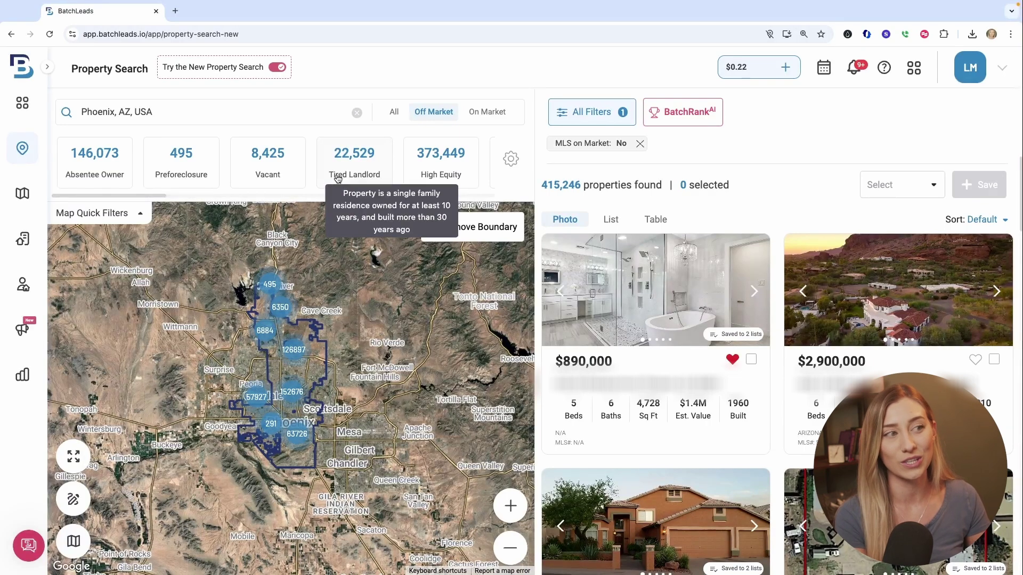
- Apply the Tired Landlord quick filter and turn on BatchRank AI for likelihood to sell
left_click(341, 176)
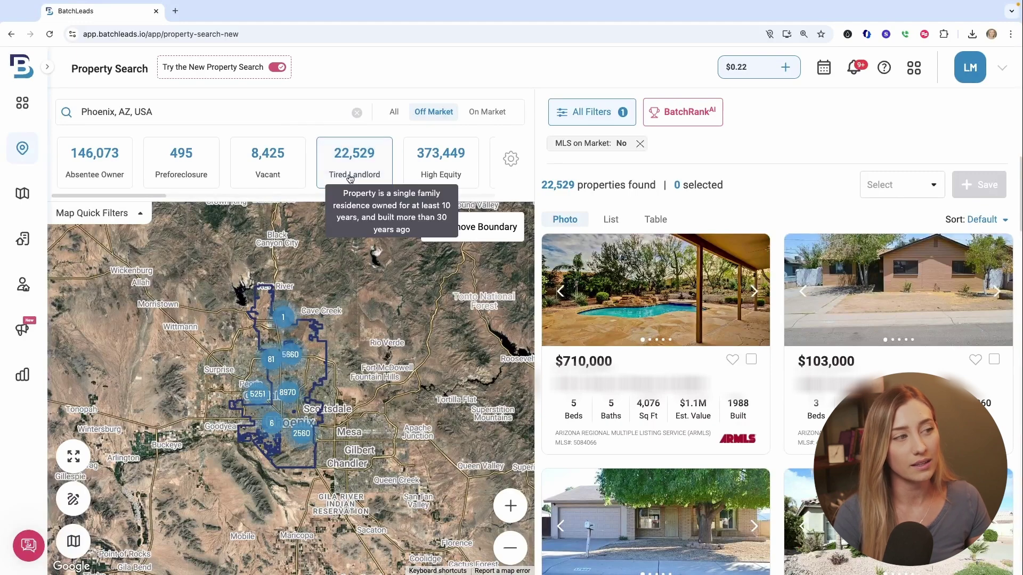
left_click(666, 117)
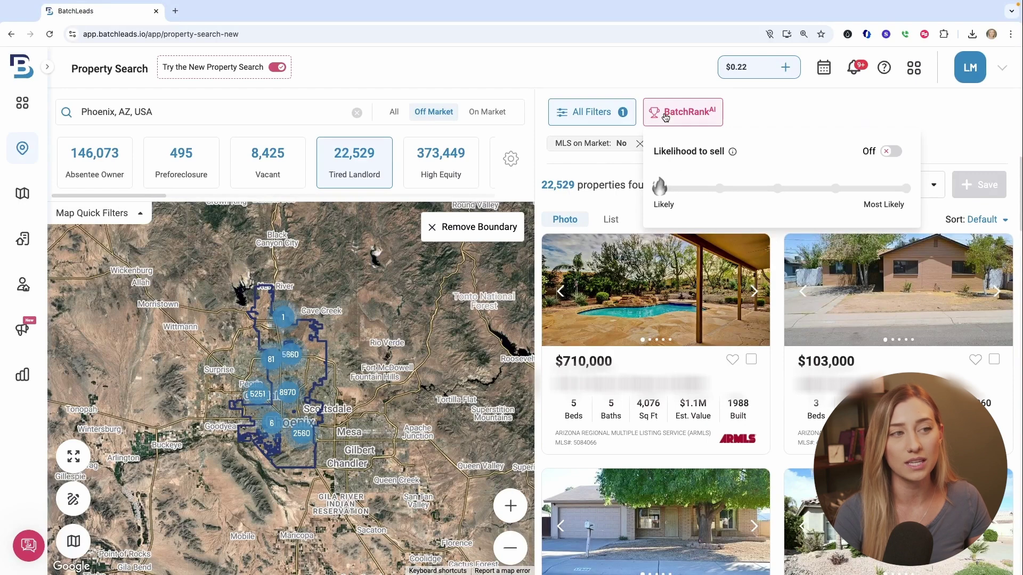
left_click(885, 153)
left_click(683, 118)
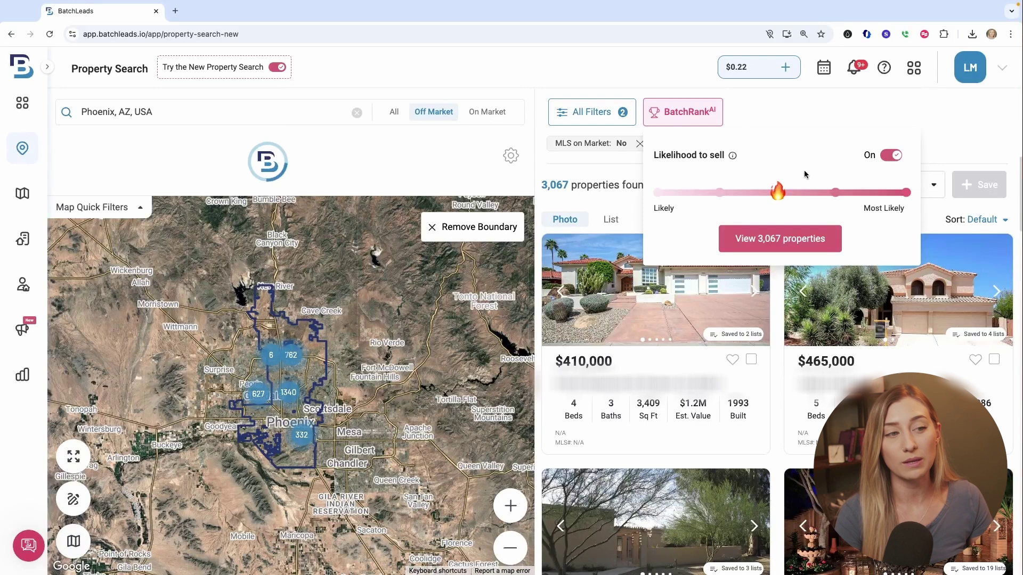
- Try a higher likelihood to sell, return it to the middle level, and view the matching properties
left_click(836, 193)
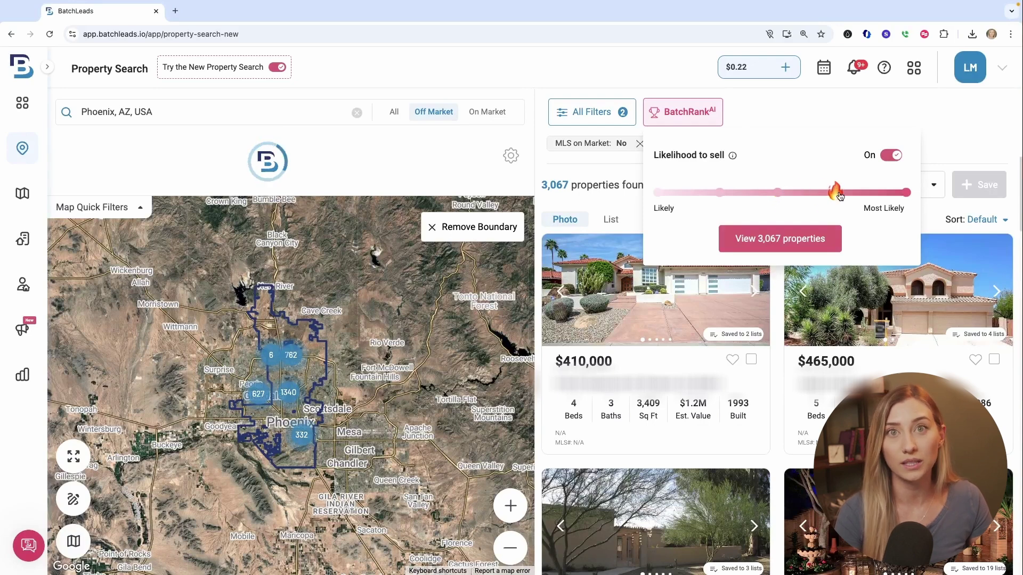
left_click_drag(838, 194, 786, 200)
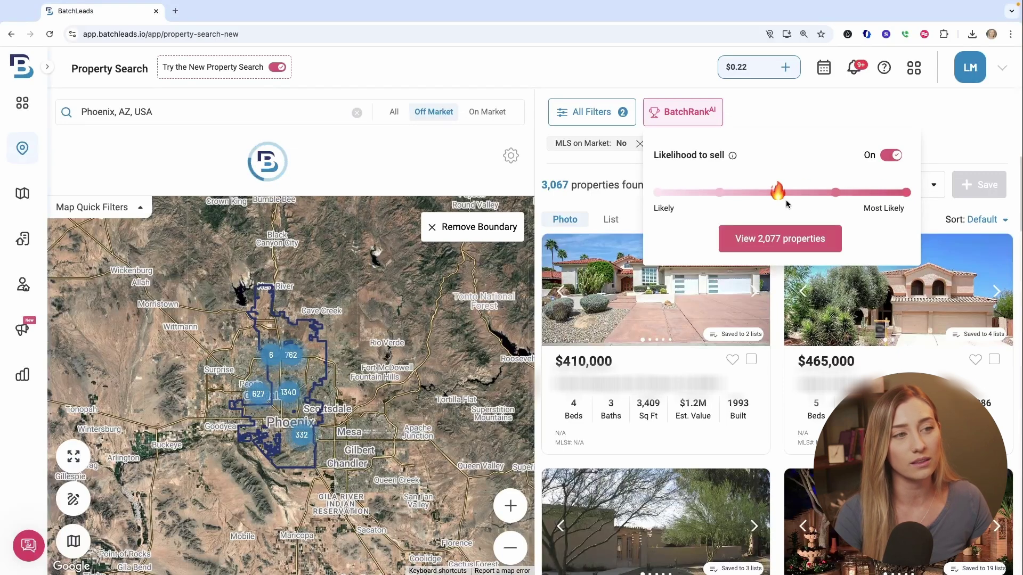
left_click(784, 237)
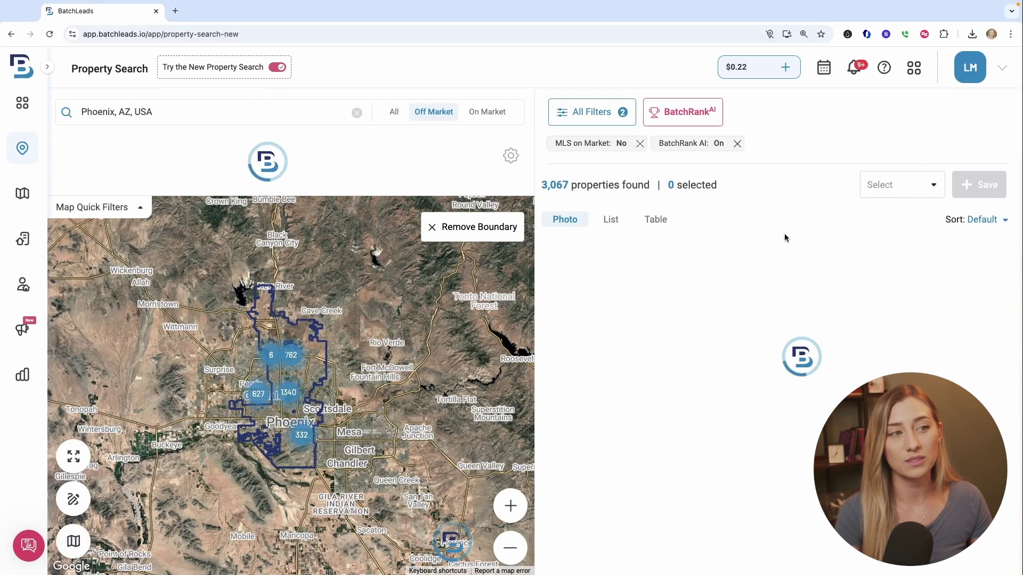
- Select all found properties and choose to save them as properties rather than agents
left_click(918, 190)
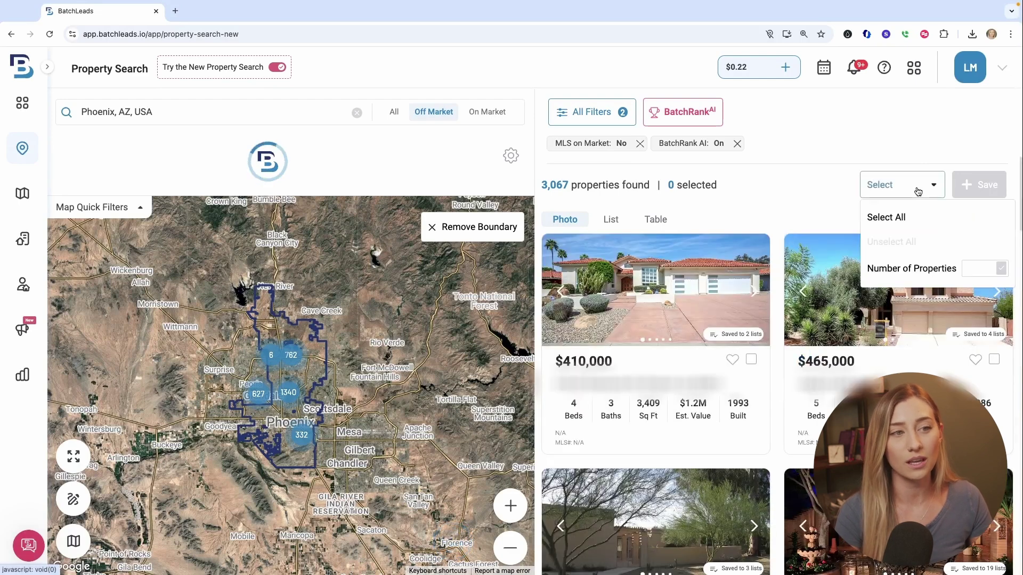
left_click(913, 217)
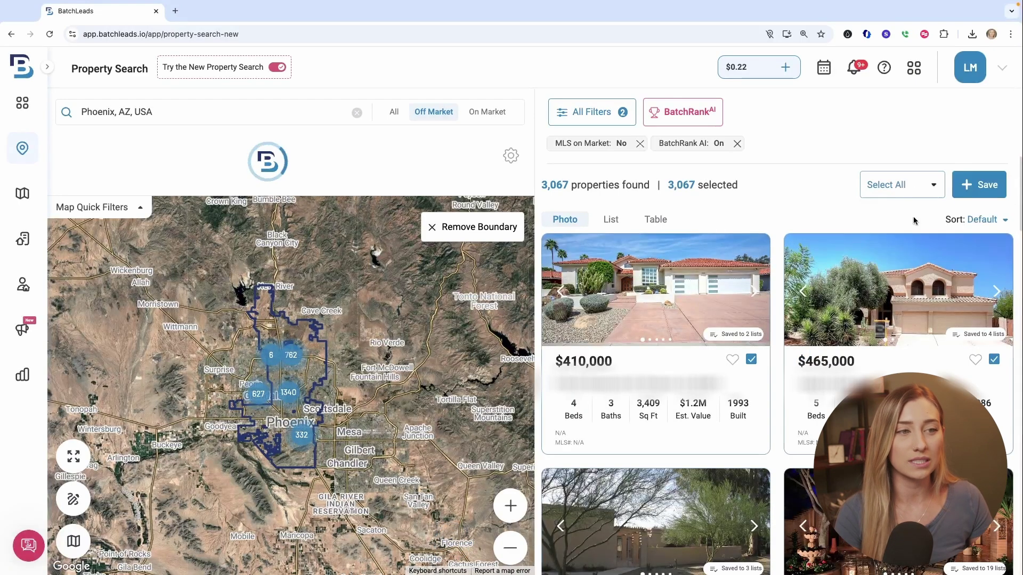
left_click(987, 187)
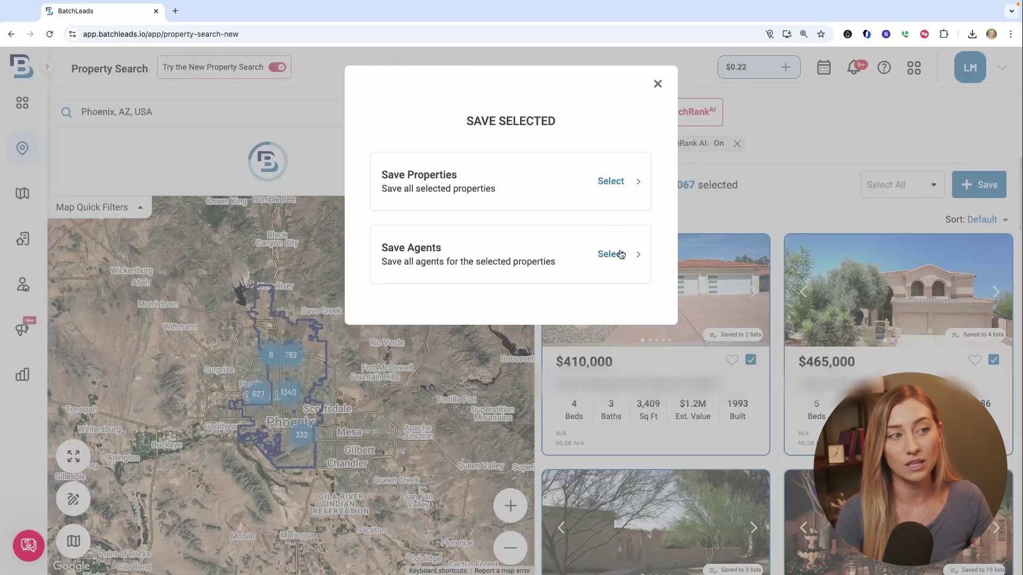
left_click(619, 181)
- Look through the existing property lists and property tags available for the saved properties
left_click(507, 268)
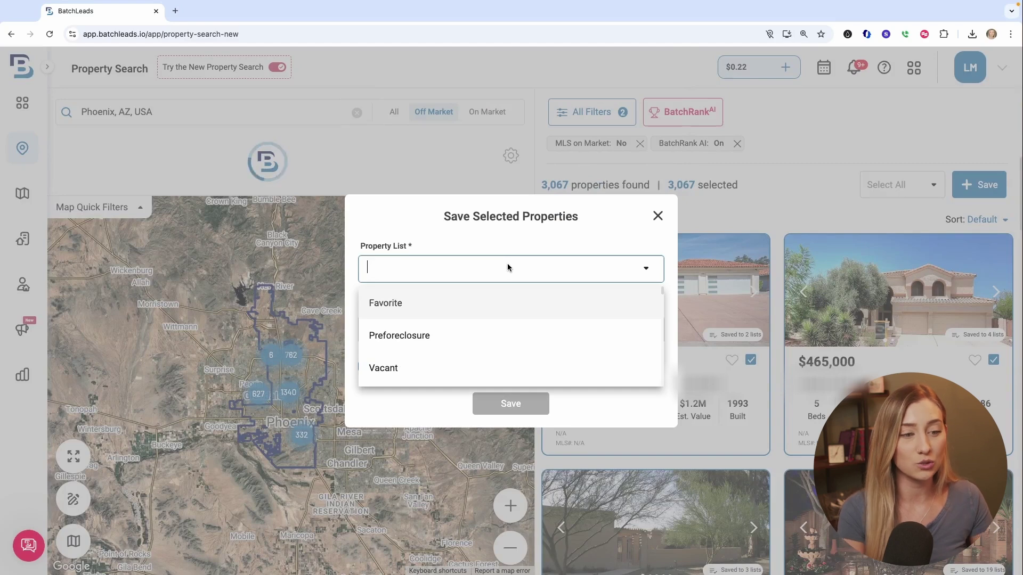
left_click(519, 239)
left_click(526, 269)
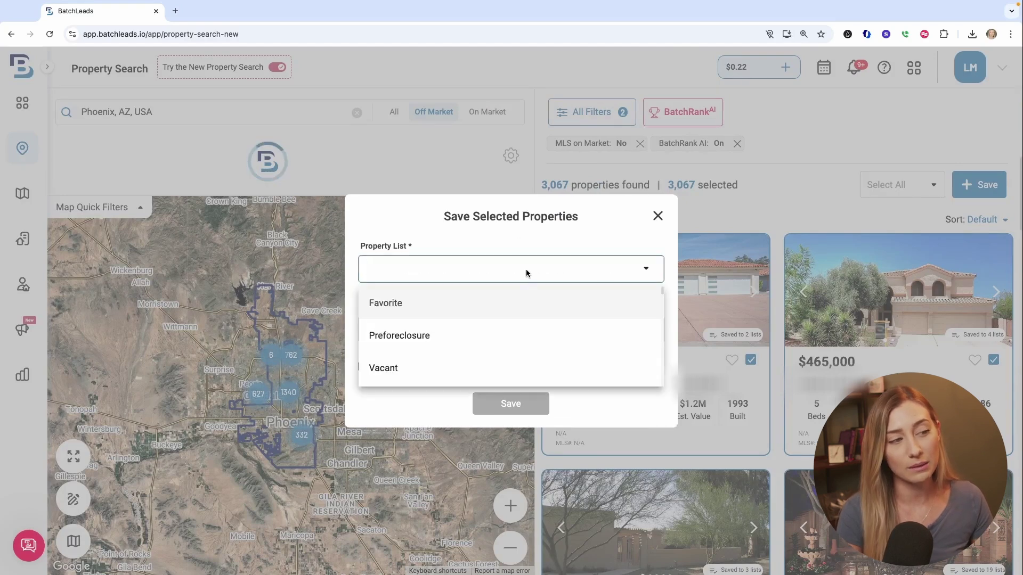
left_click(520, 246)
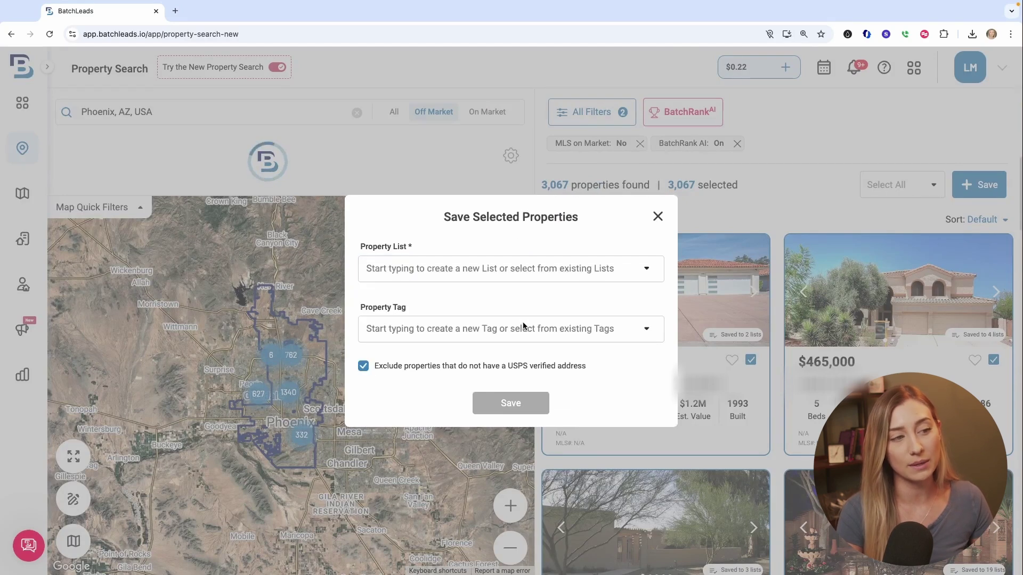
left_click(512, 268)
scroll(511, 317, "down", 5)
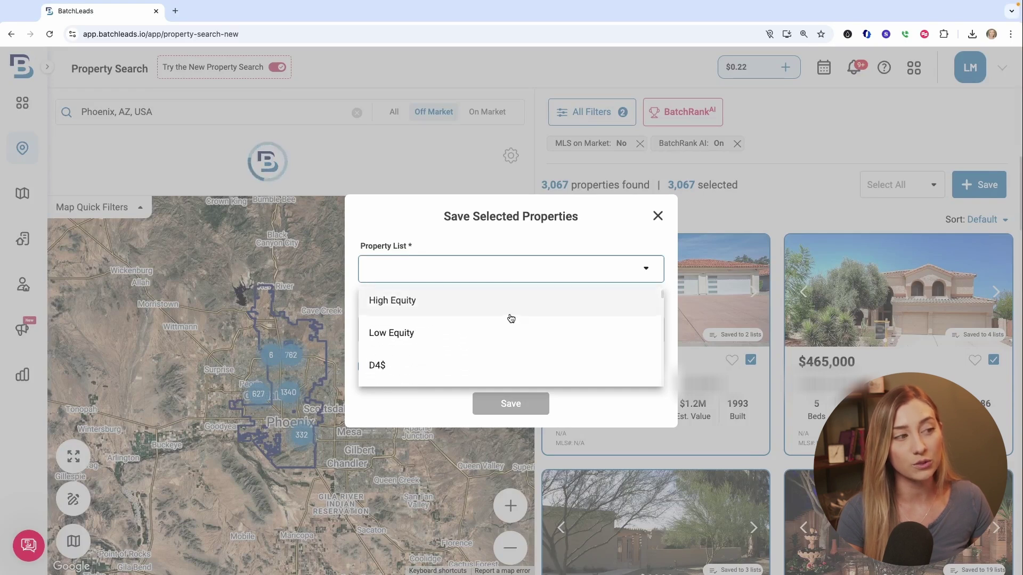
key("Escape")
left_click(509, 329)
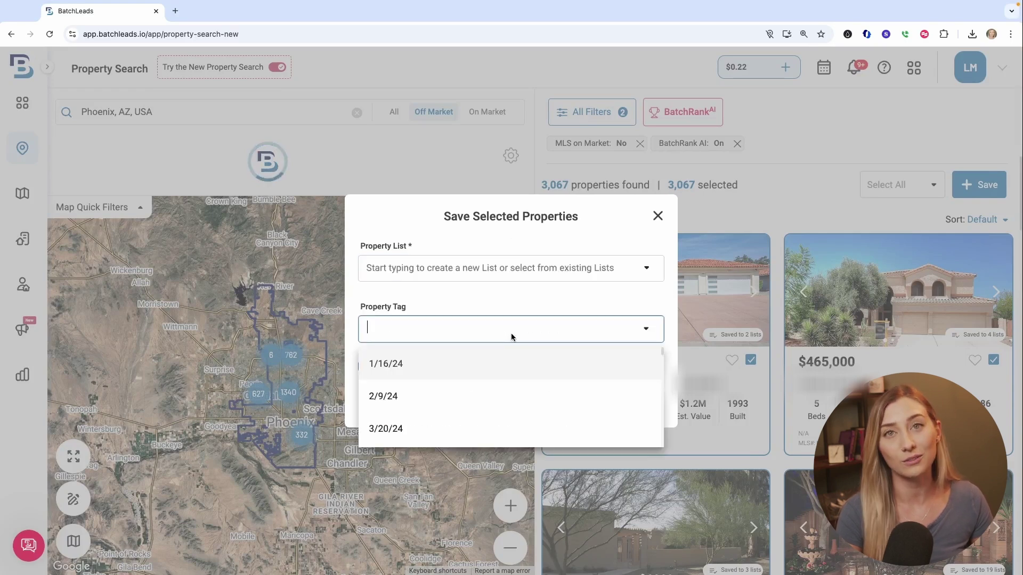
left_click(505, 242)
- Assign the selected properties to the existing Tired Landlord property list
left_click(496, 270)
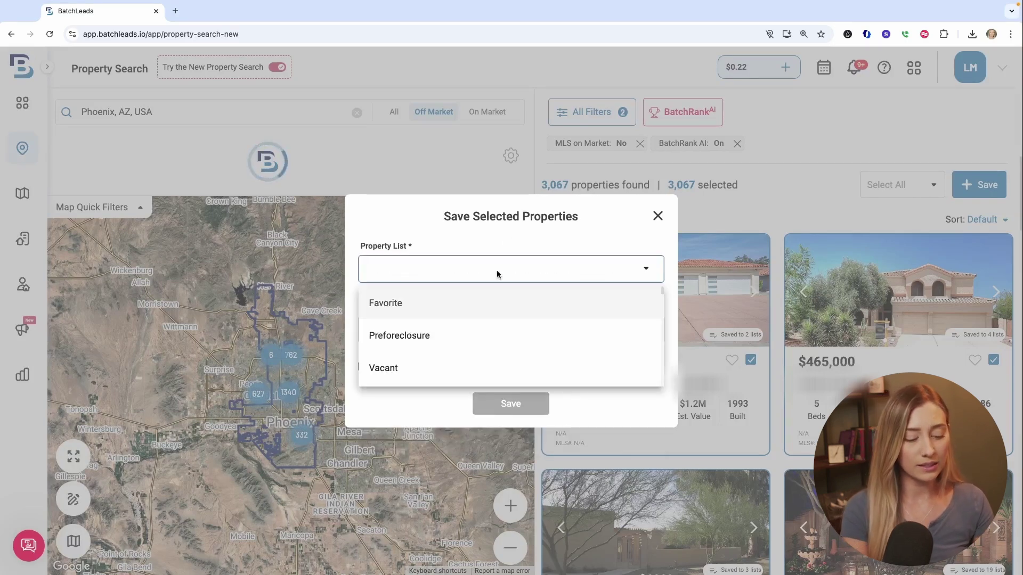
type("Tired Ladlo")
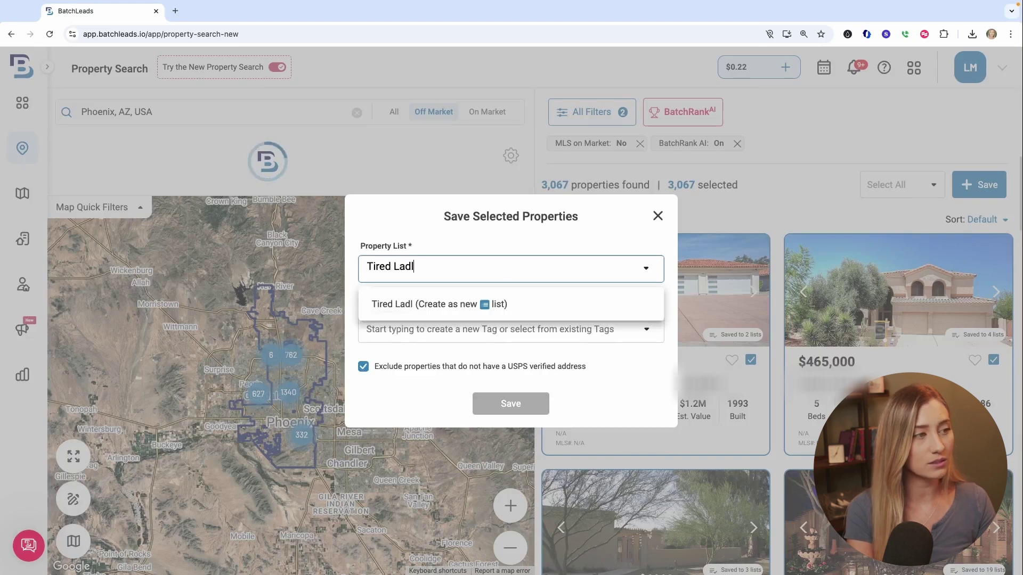
key("BackSpace")
key("BackSpace")
key("BackSpace")
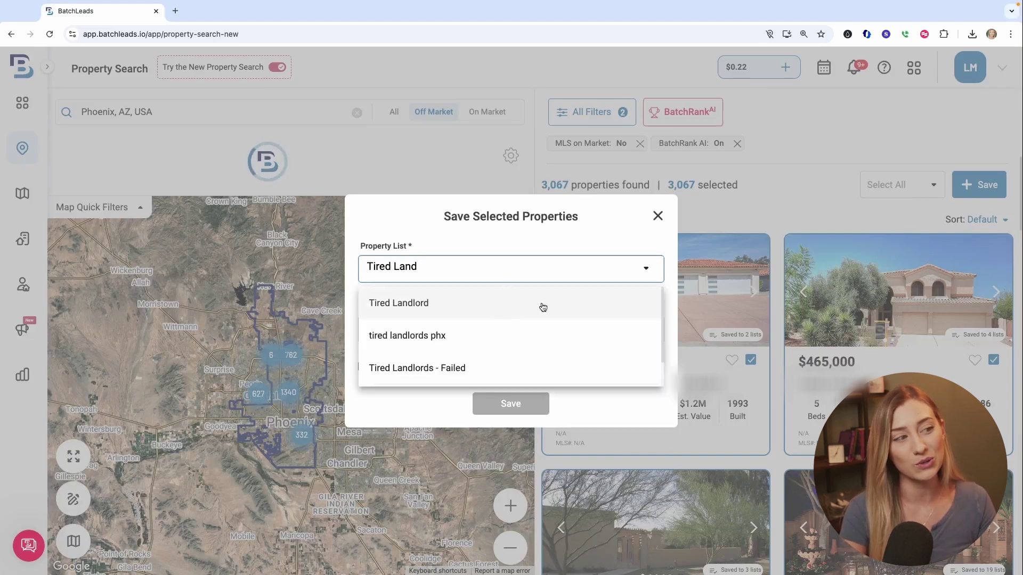
type("lkjf")
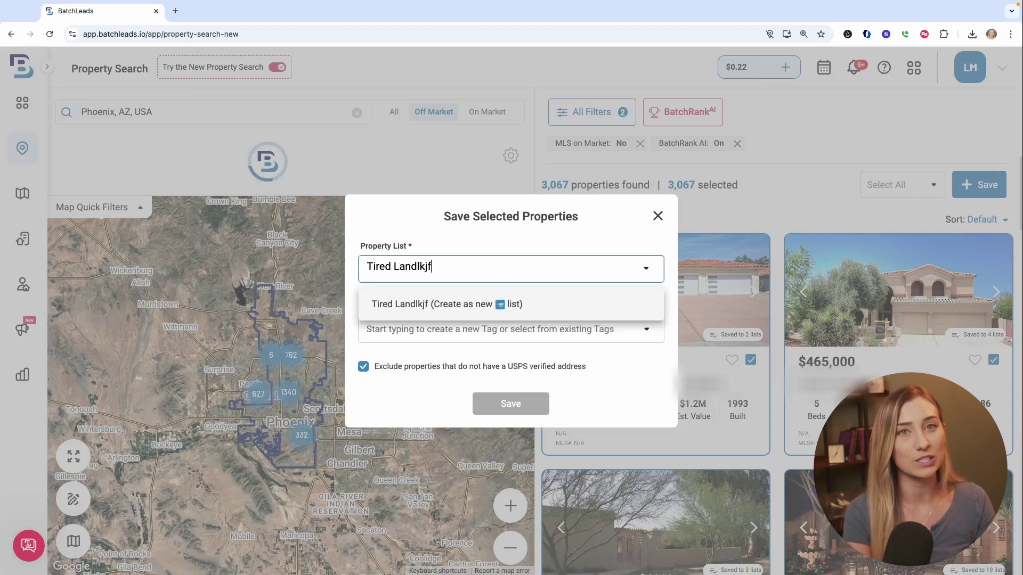
key("BackSpace")
key("BackSpace")
key("BackSpace")
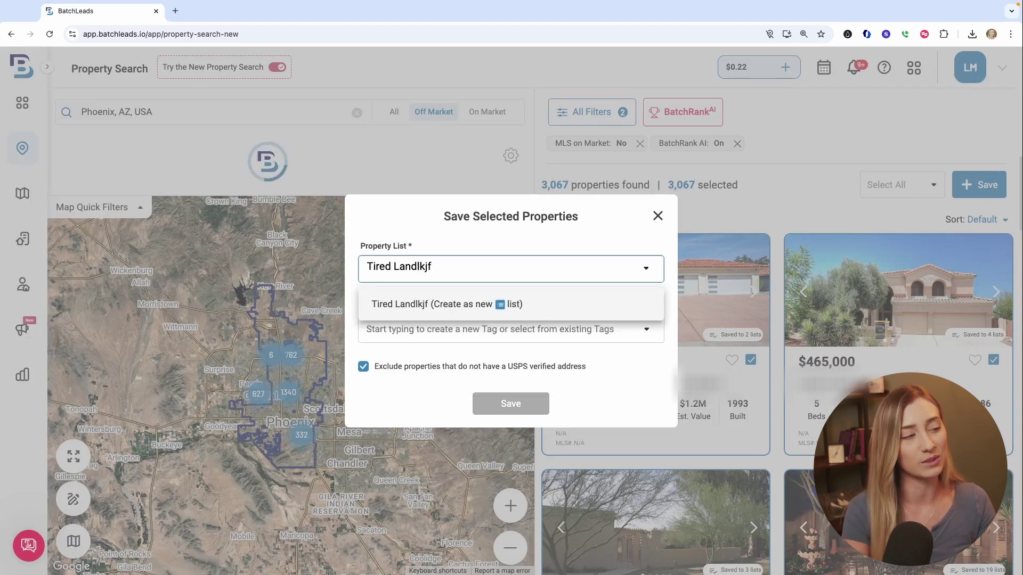
left_click(521, 317)
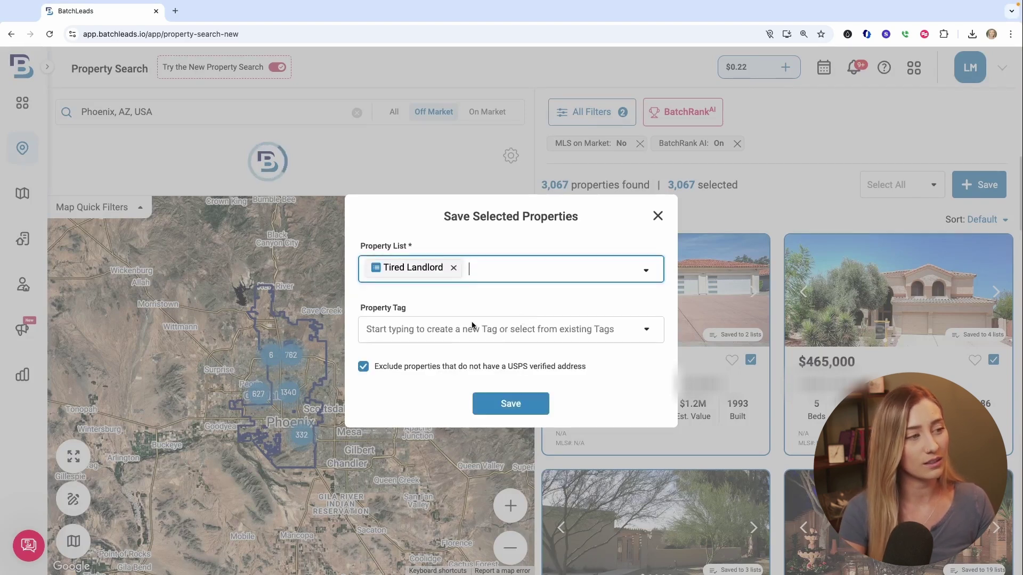
- Create the property tag "Tired Landlord - Phoenix, AZ - November 2024" and save the selected properties with it
left_click(467, 327)
type("Tired ")
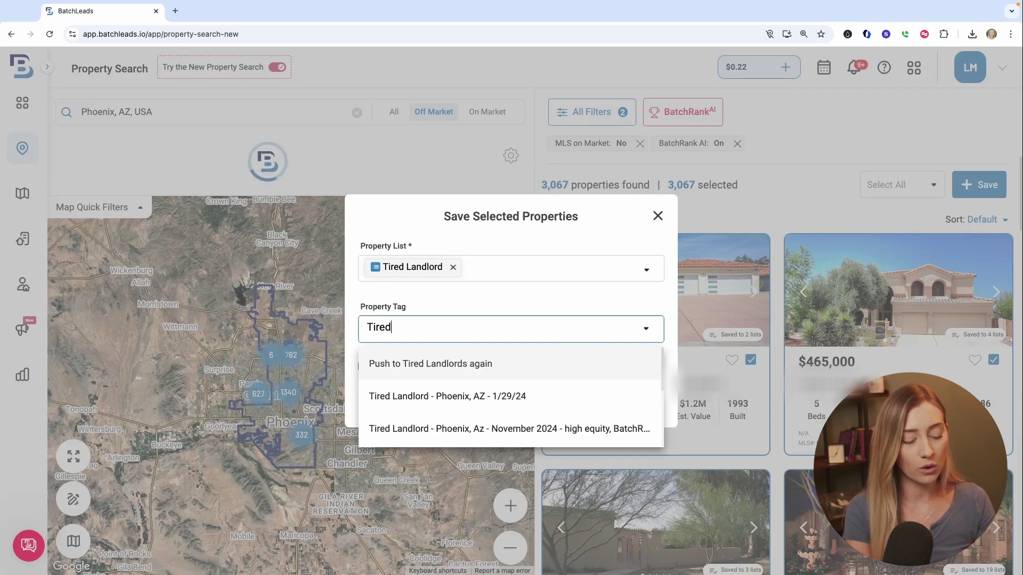
type("Landlord -")
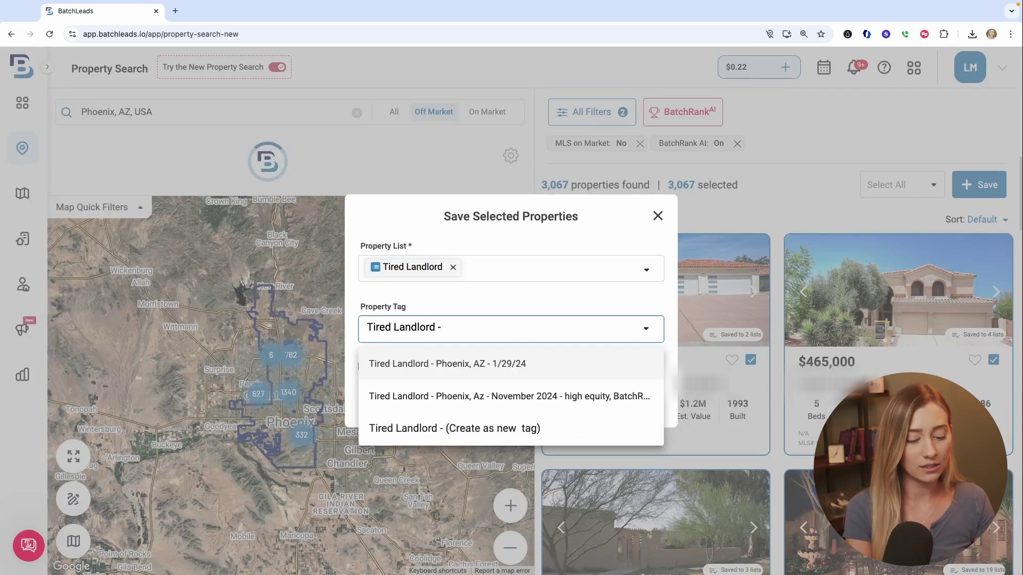
type(" Phoenix, AZ - November 2024")
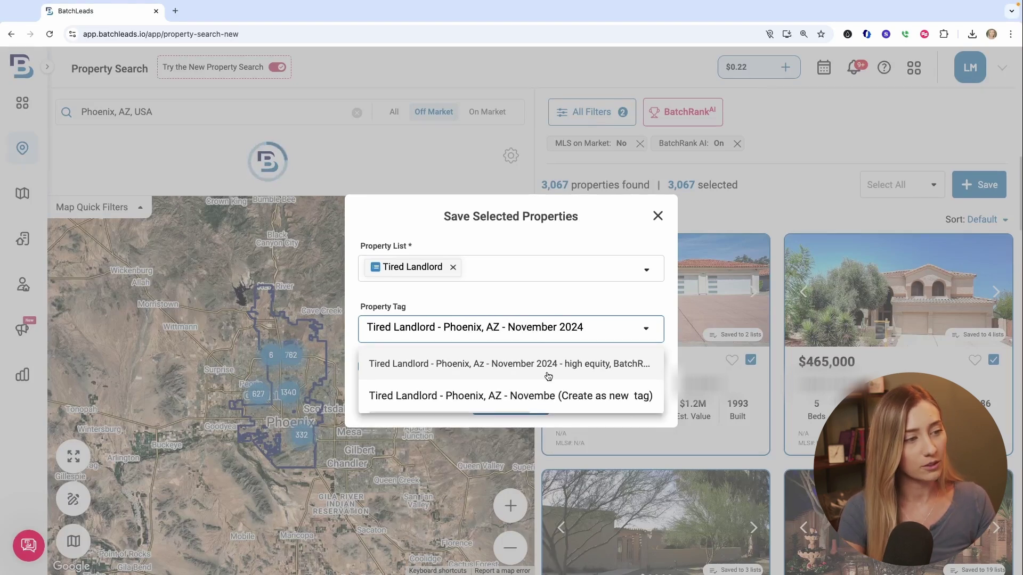
left_click(536, 398)
left_click(526, 405)
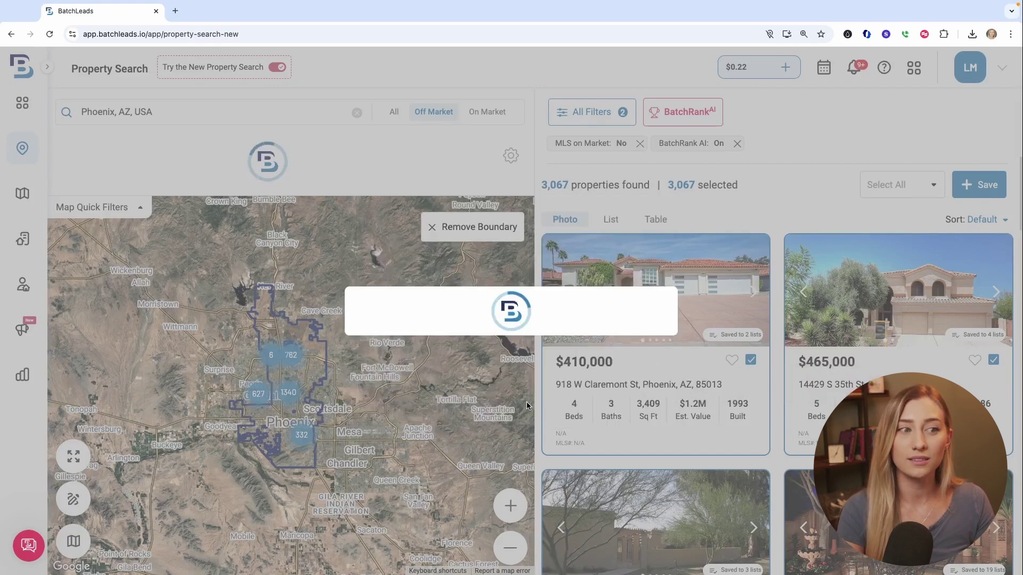
left_click(462, 379)
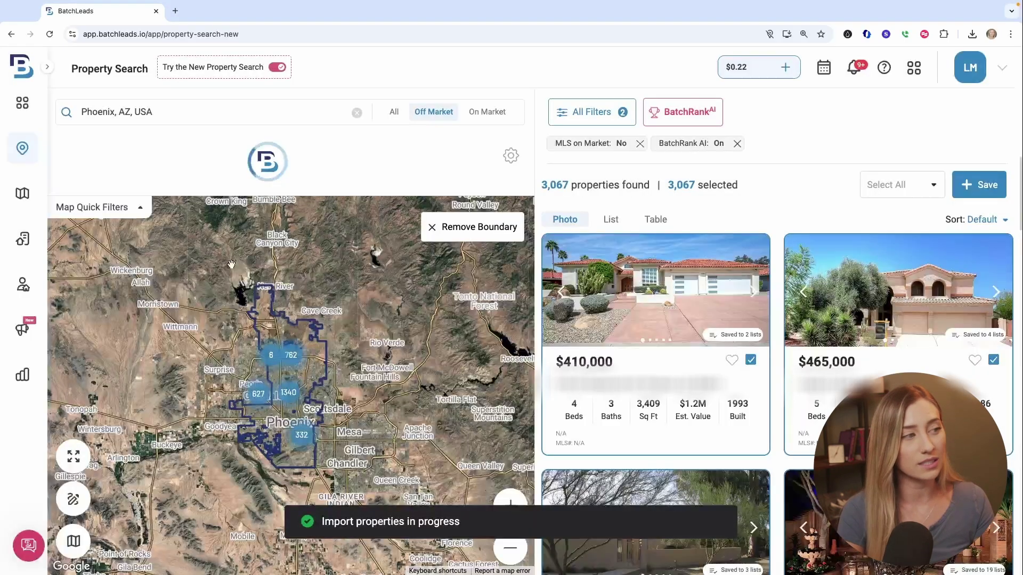
- Filter My Lists by the tag "Tired Landlord - Phoenix, AZ - November 2024" and examine the first property's details
left_click(24, 240)
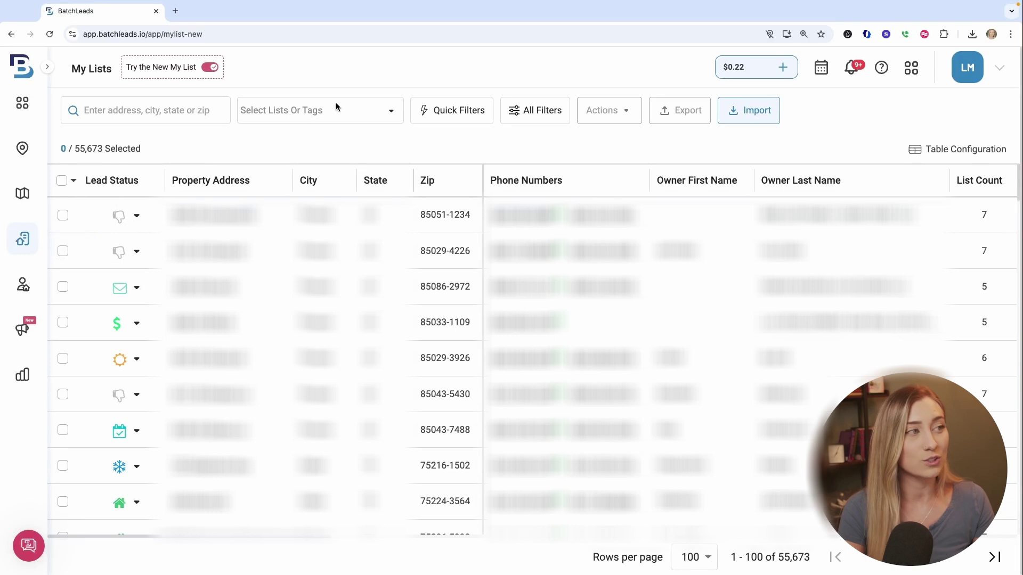
left_click(372, 109)
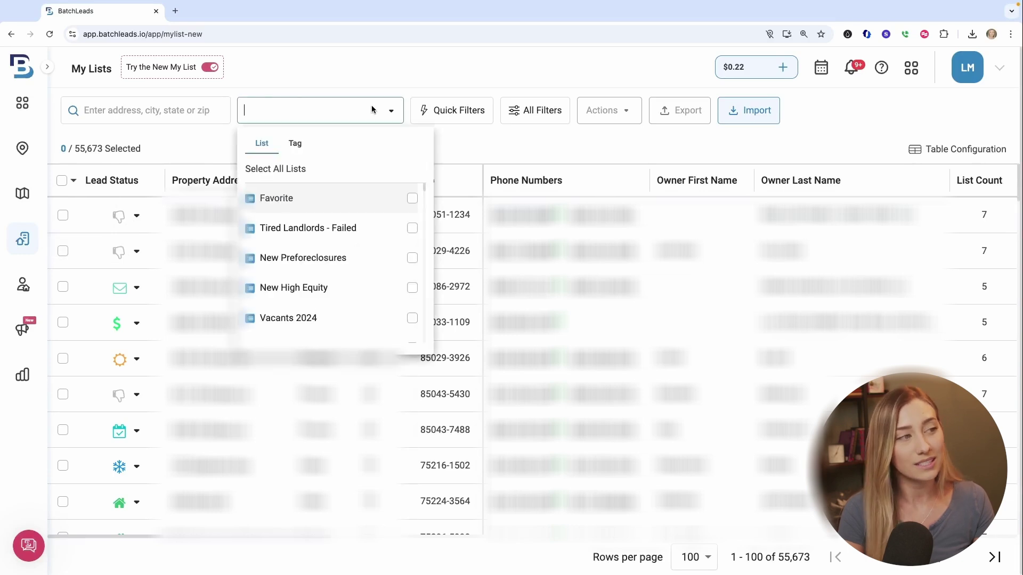
left_click(295, 144)
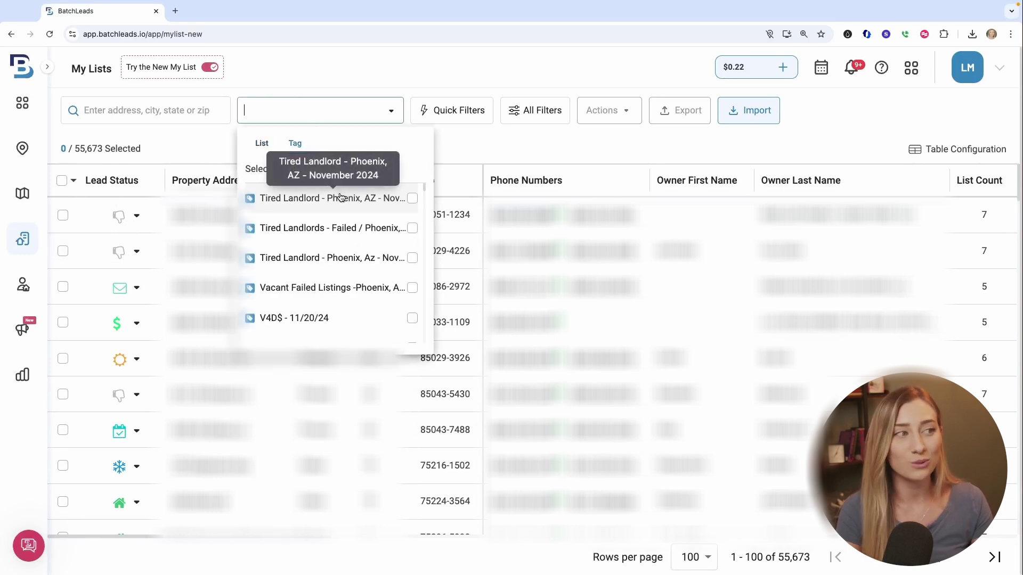
left_click(373, 200)
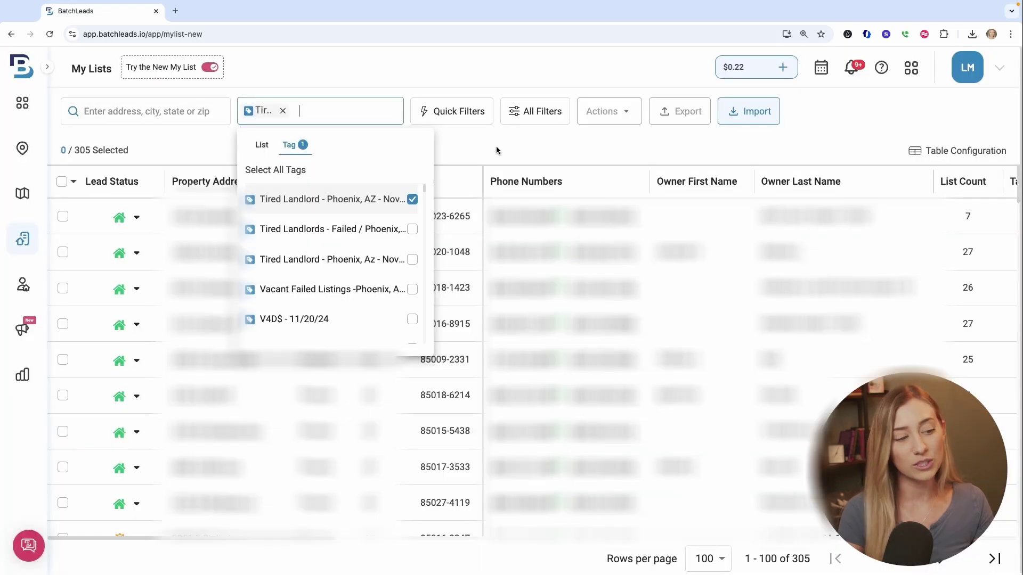
left_click(496, 146)
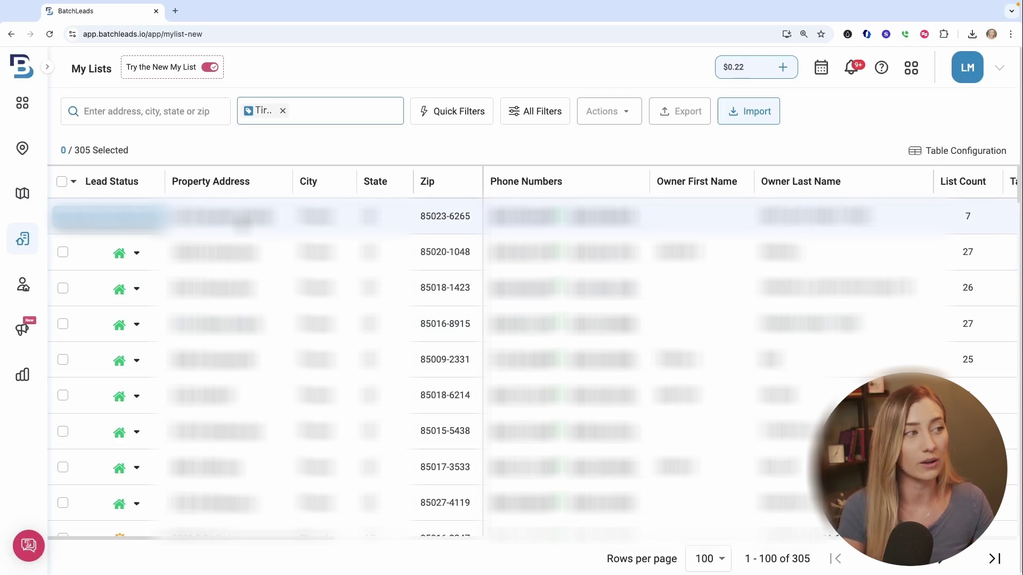
left_click(243, 219)
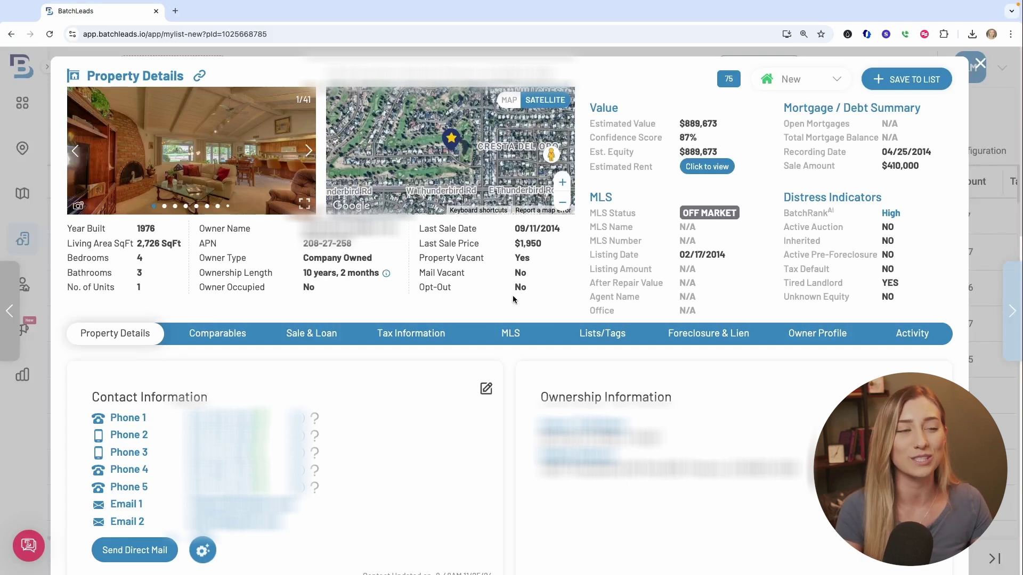
left_click(980, 64)
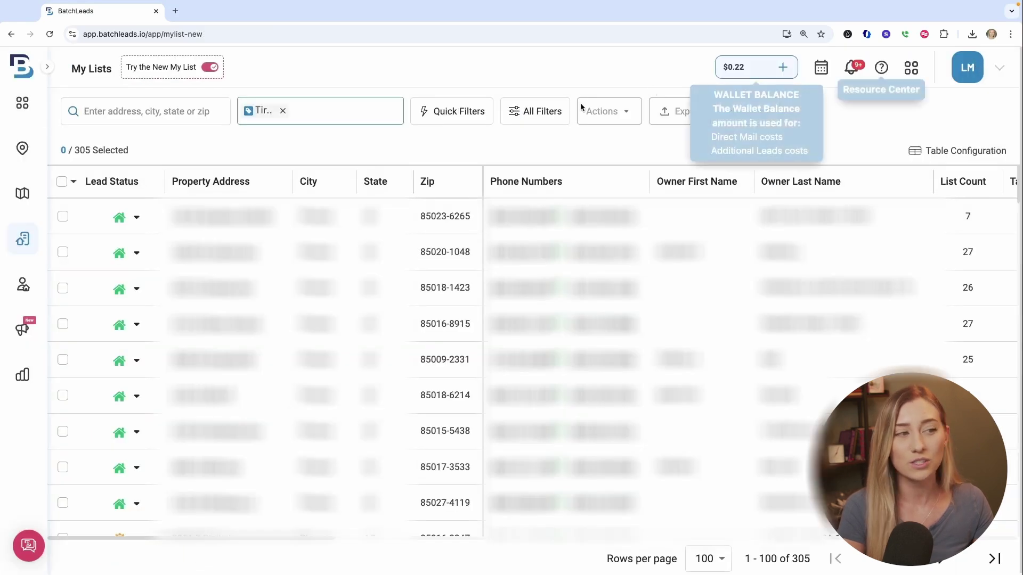
- Reset the property search filters for Phoenix, AZ and limit the search to off-market properties without the BatchRank AI filter
left_click(25, 151)
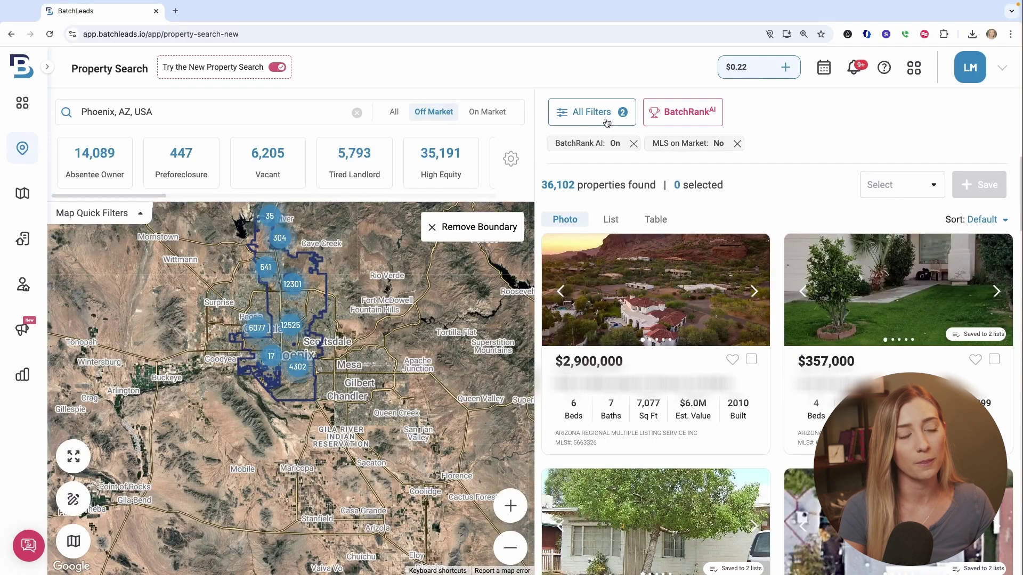
left_click(562, 114)
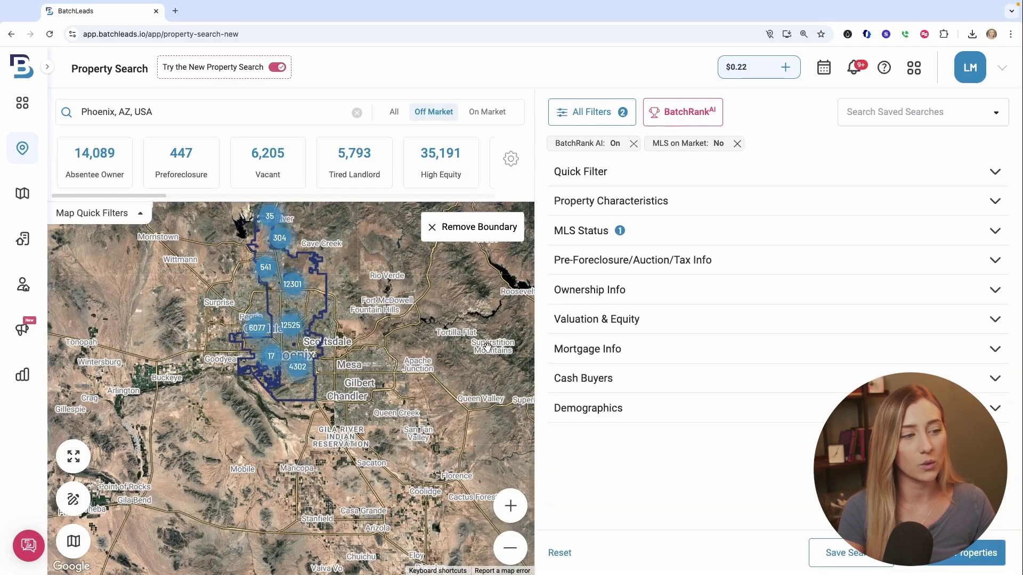
left_click(561, 553)
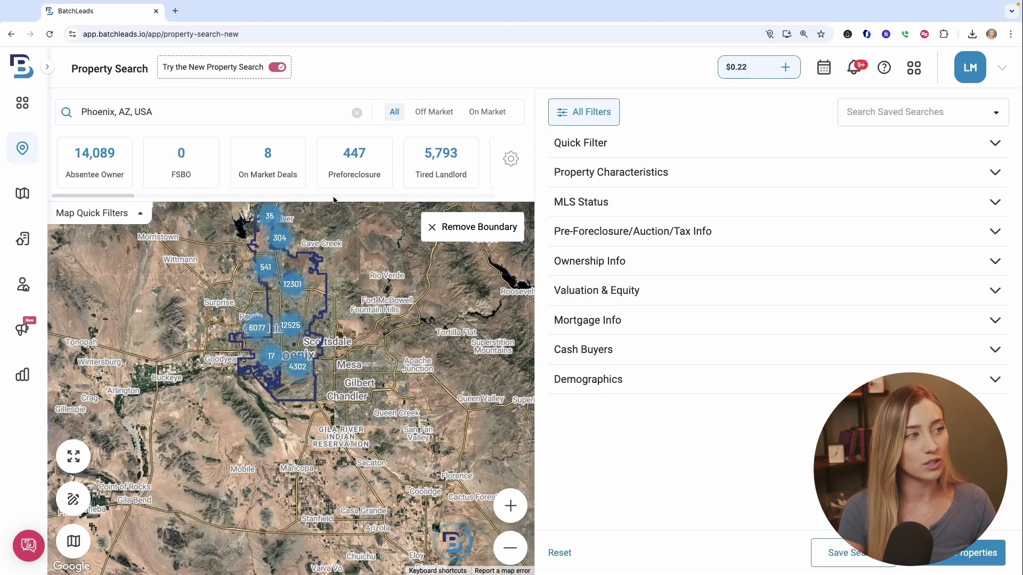
left_click_drag(114, 197, 229, 198)
left_click(443, 111)
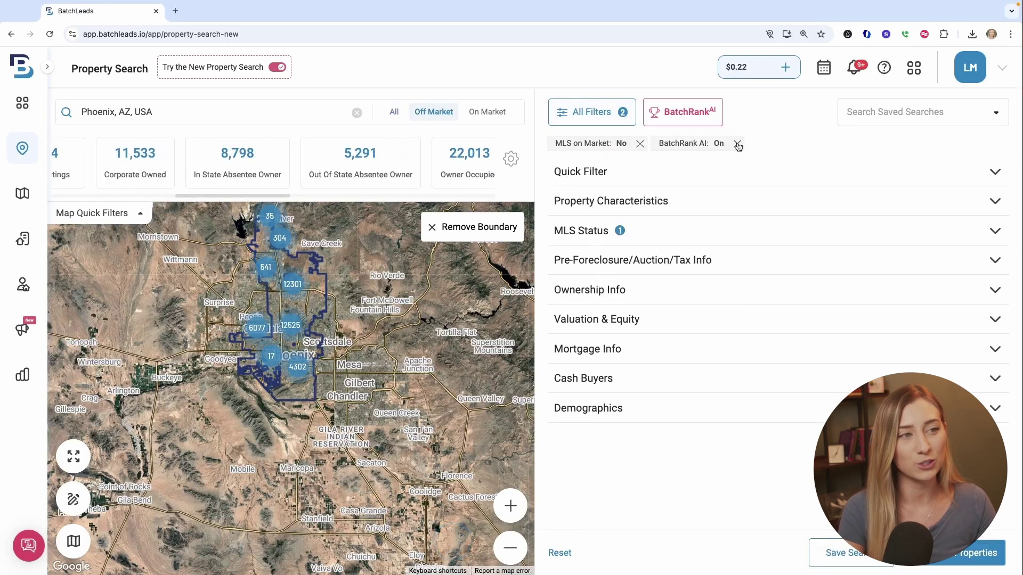
left_click(738, 144)
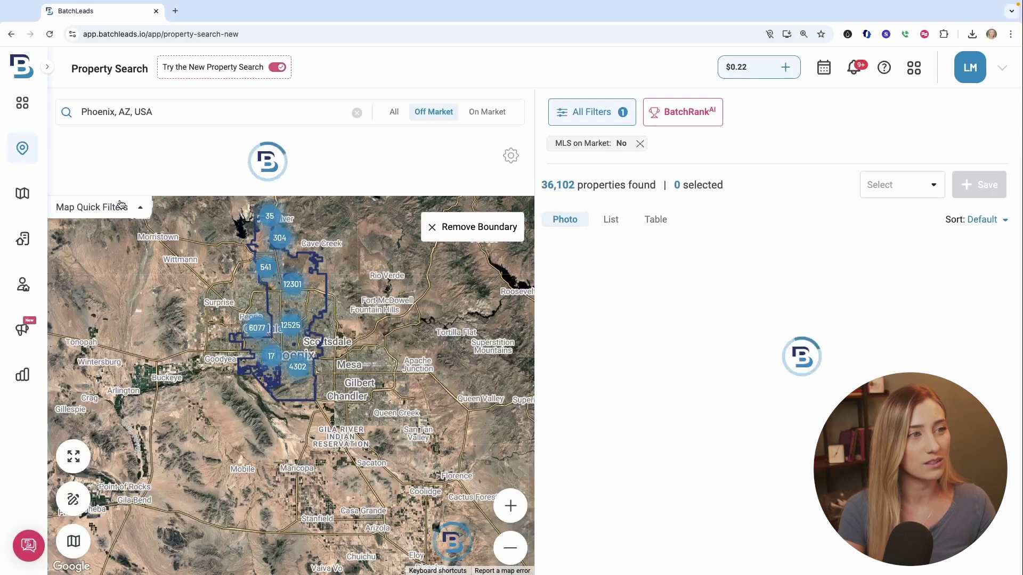
- Narrow the off-market Phoenix search to Inherited properties
scroll(147, 199, "right", 2)
left_click_drag(147, 199, 410, 199)
left_click(331, 176)
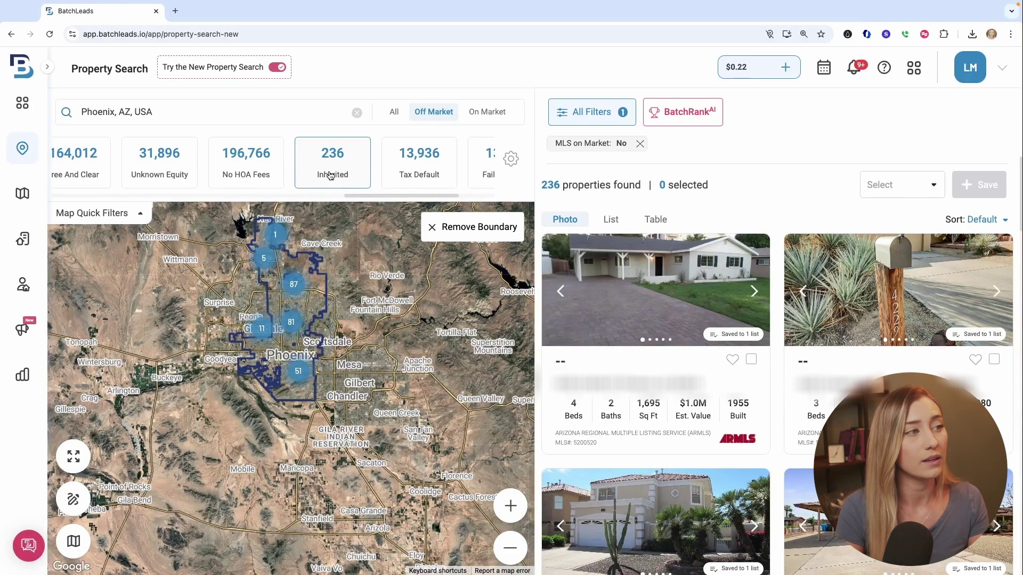
- Restrict the inherited properties to Residential classification and Single Family type, and view the matching properties
left_click(614, 116)
left_click(665, 201)
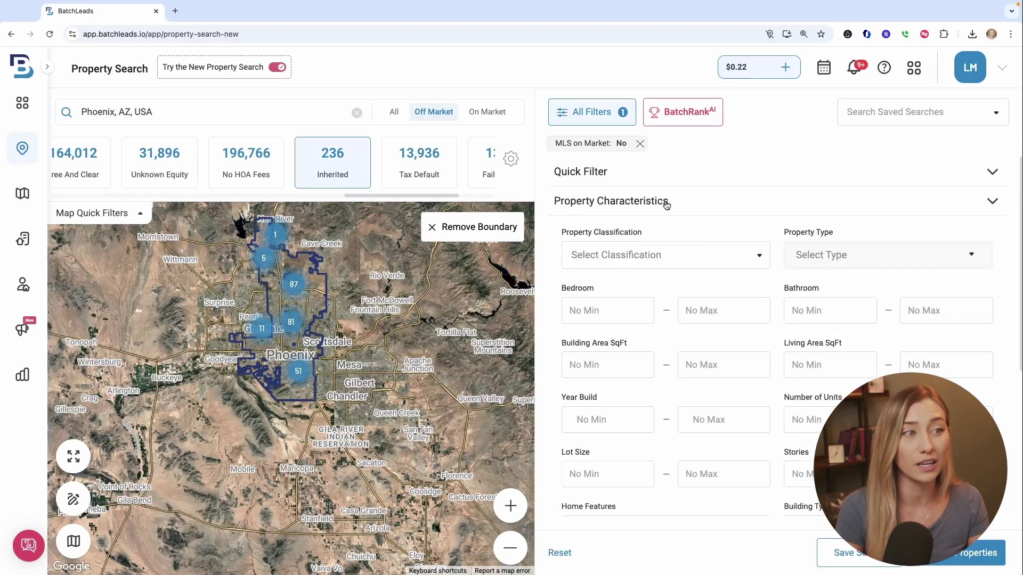
left_click(666, 253)
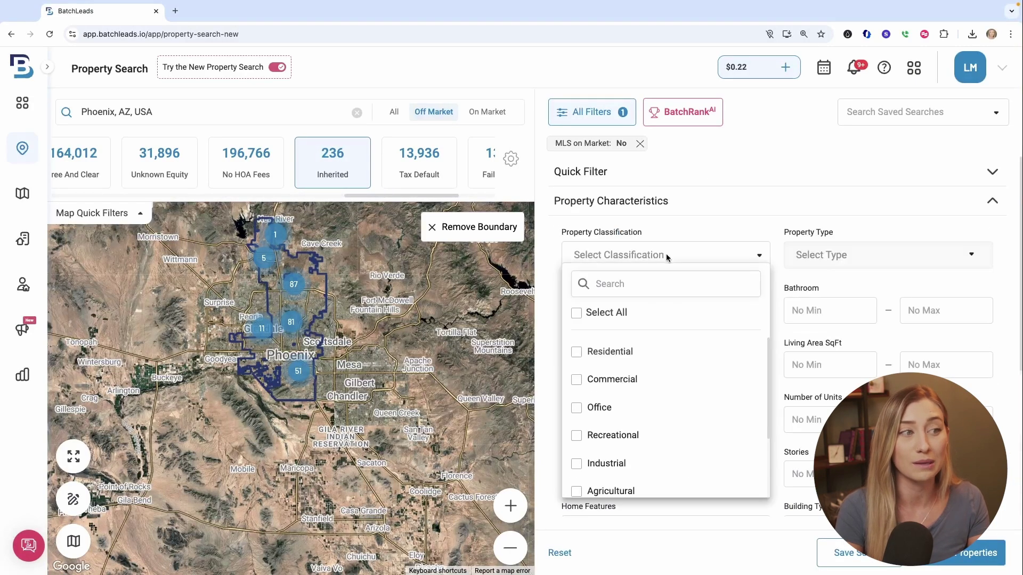
left_click(652, 358)
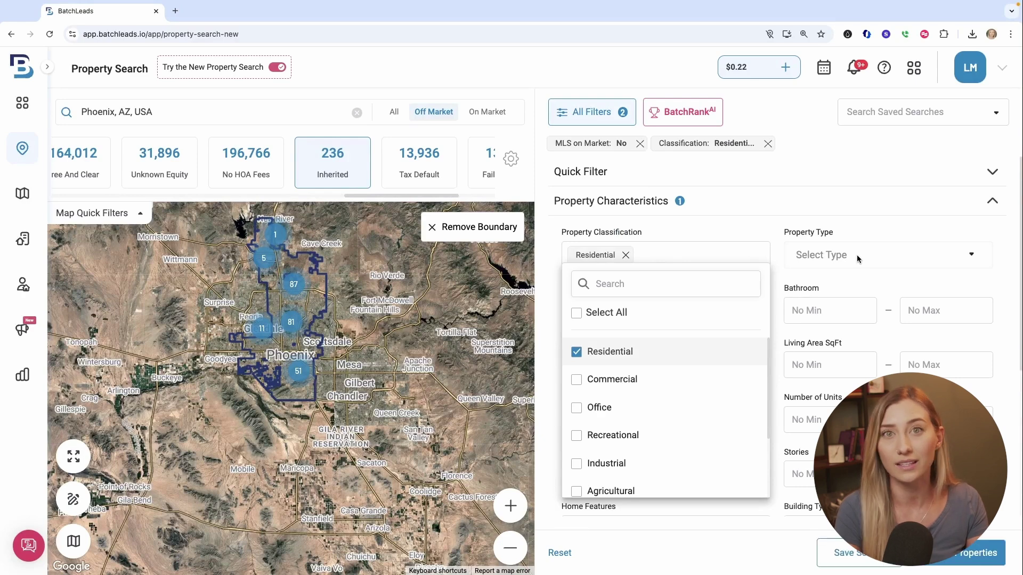
left_click(857, 259)
left_click(861, 360)
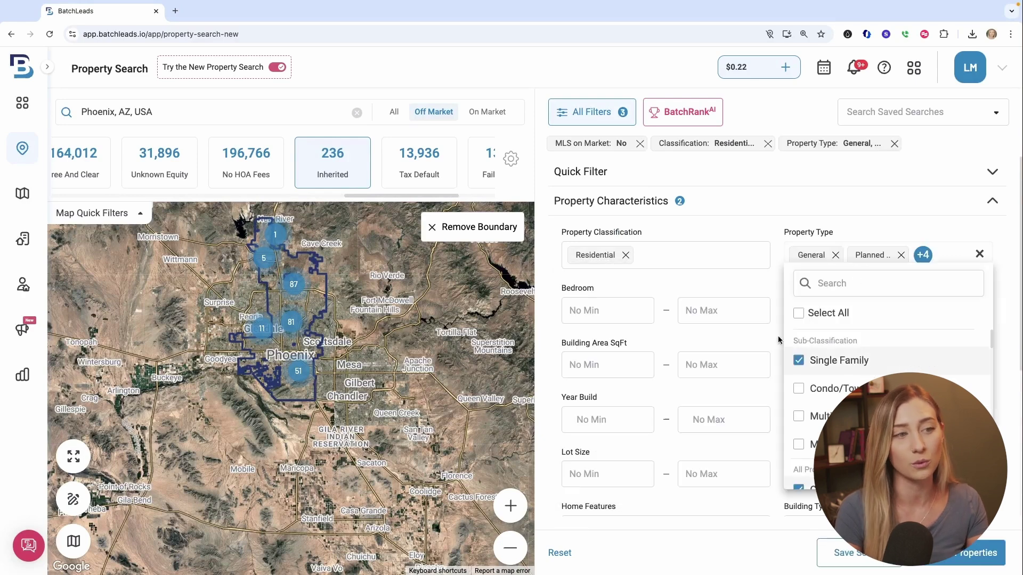
left_click(745, 336)
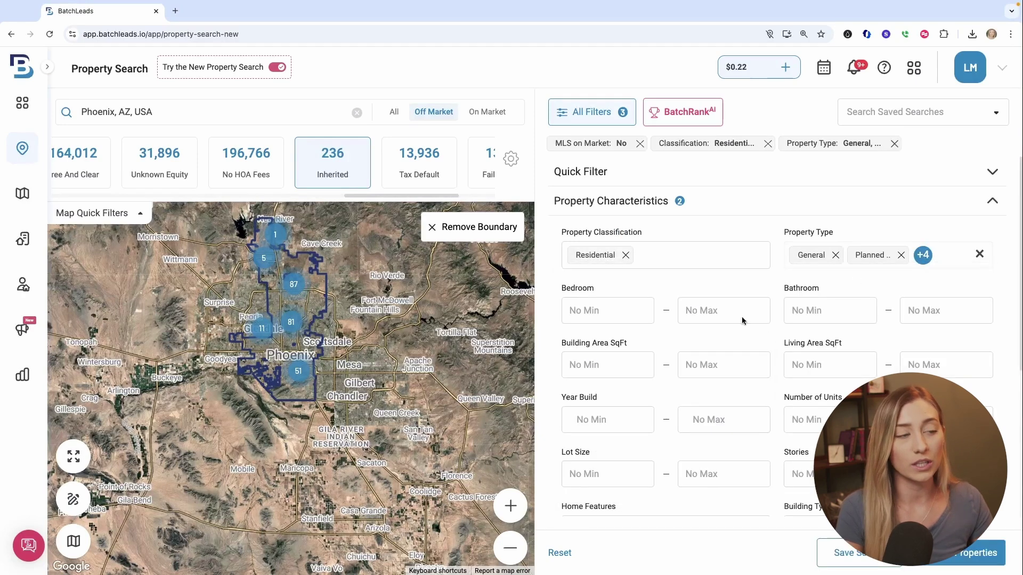
left_click(719, 199)
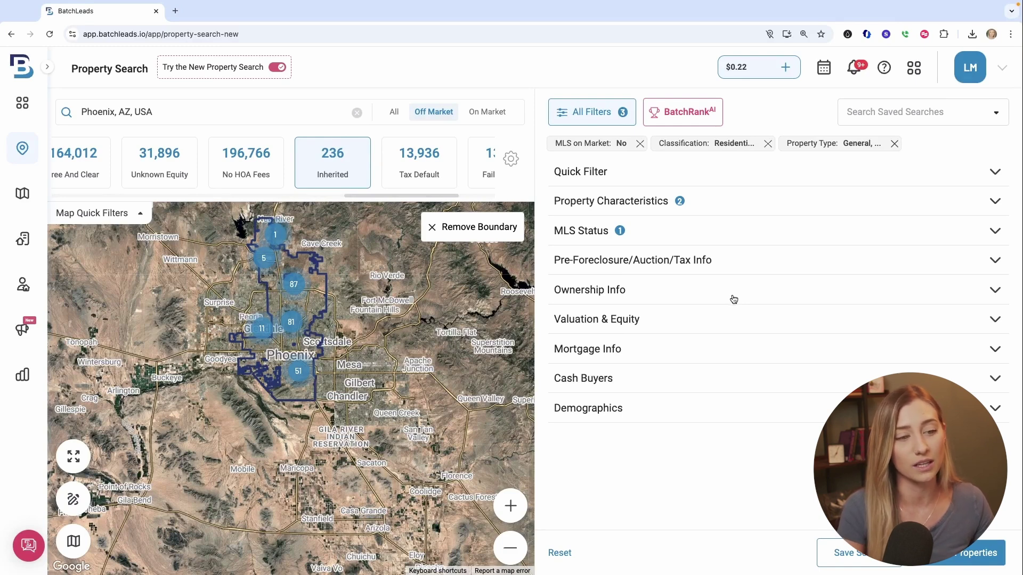
left_click(967, 560)
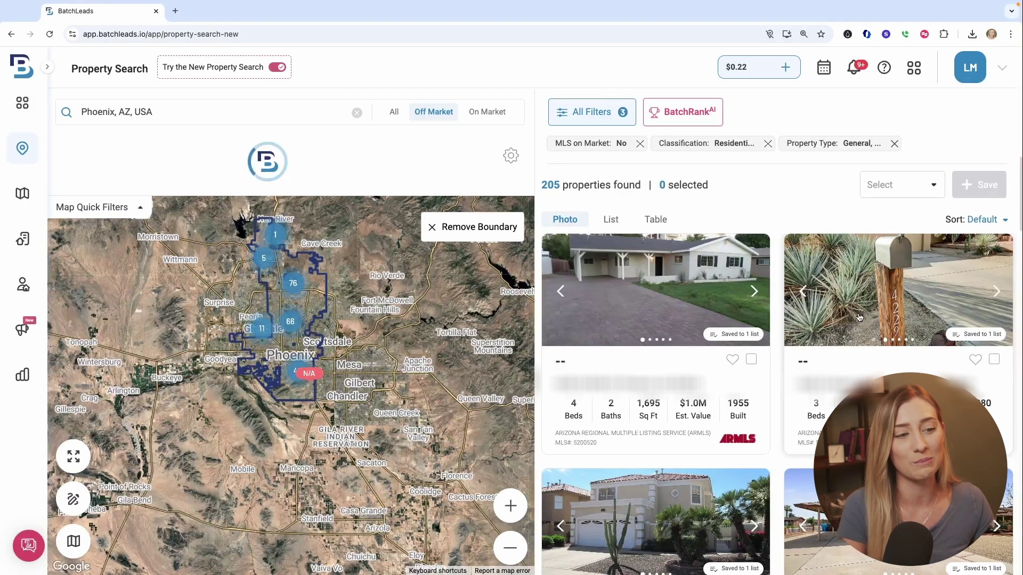
- Clear all search filters and limit the Phoenix search to off-market properties with BatchRank AI on
left_click(395, 114)
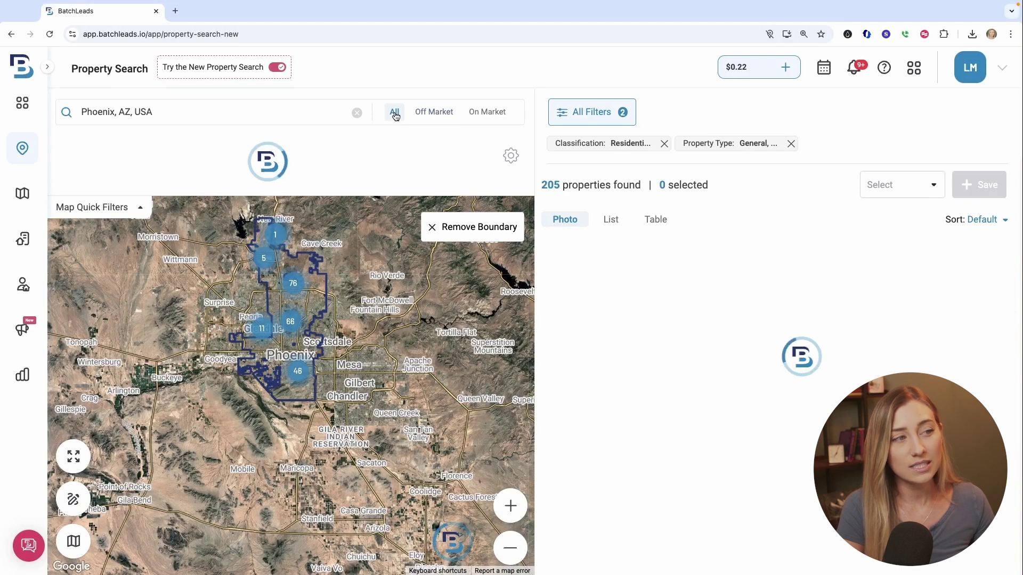
left_click(578, 111)
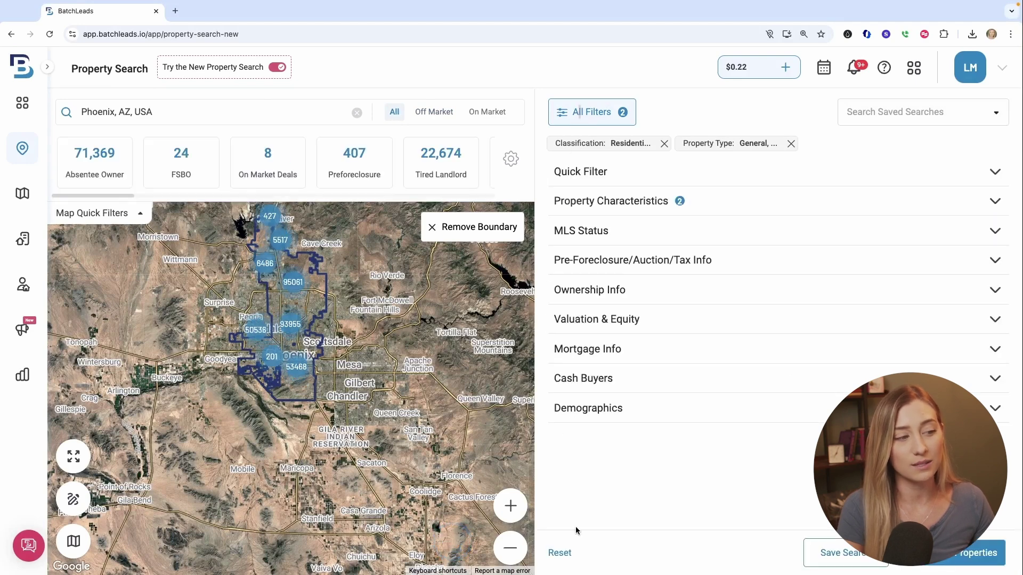
left_click(560, 553)
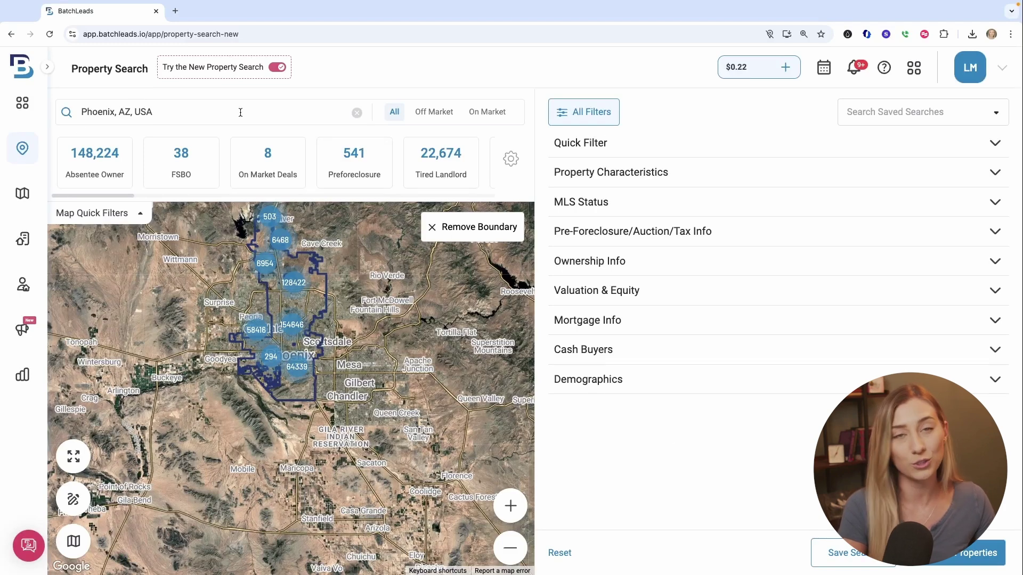
left_click(445, 112)
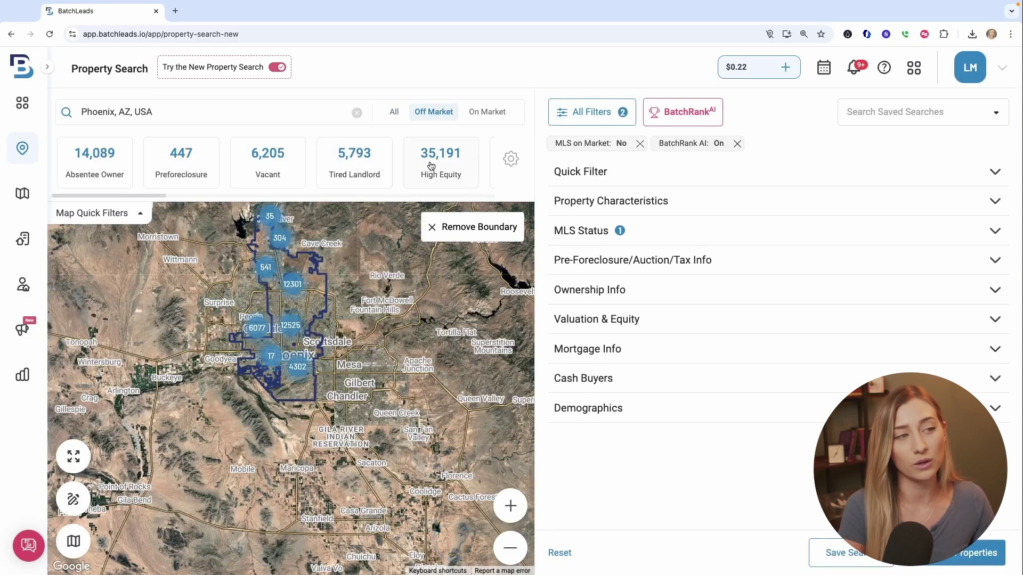
- Add the Owner Occupied quick filter to the off-market search
left_click(580, 119)
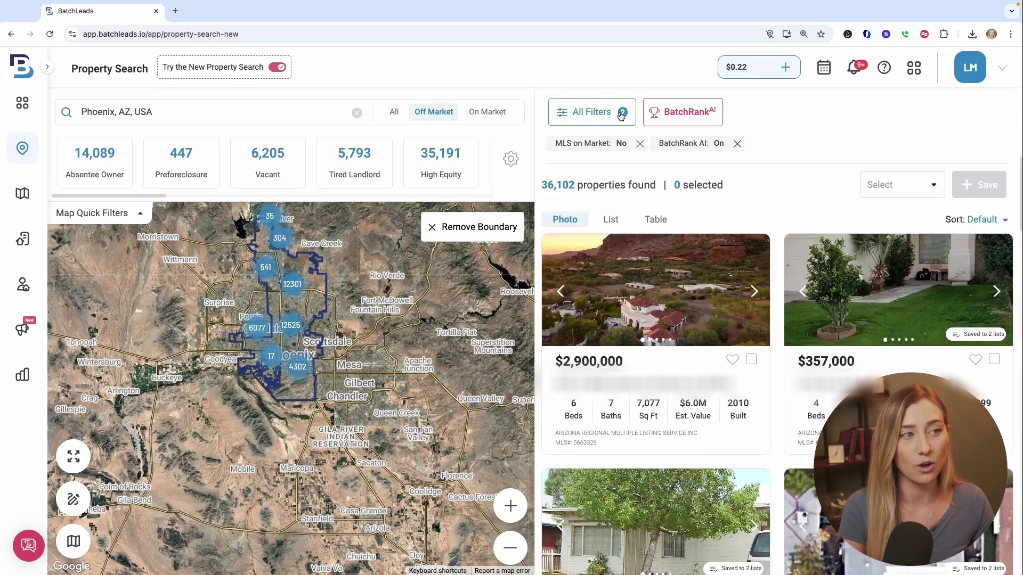
left_click(593, 117)
left_click(634, 174)
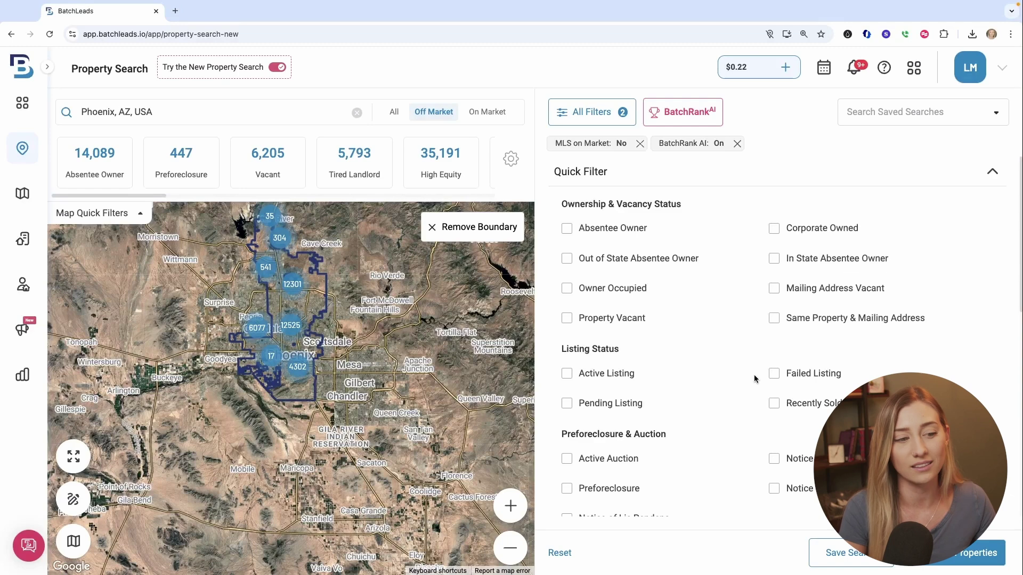
left_click(642, 289)
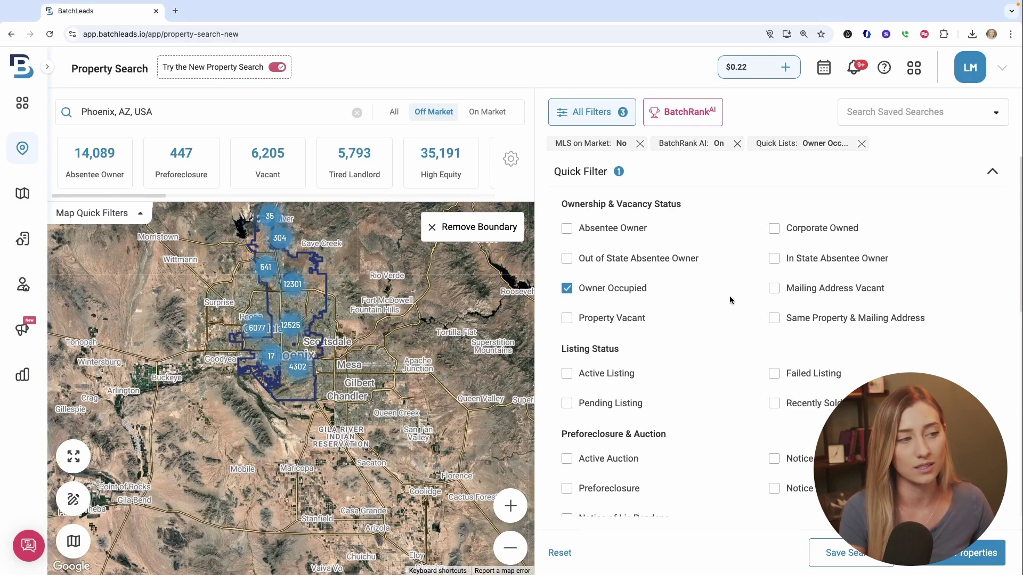
- Set the property classification filter to Residential for the owner-occupied search
scroll(692, 313, "down", 1)
scroll(691, 316, "down", 10)
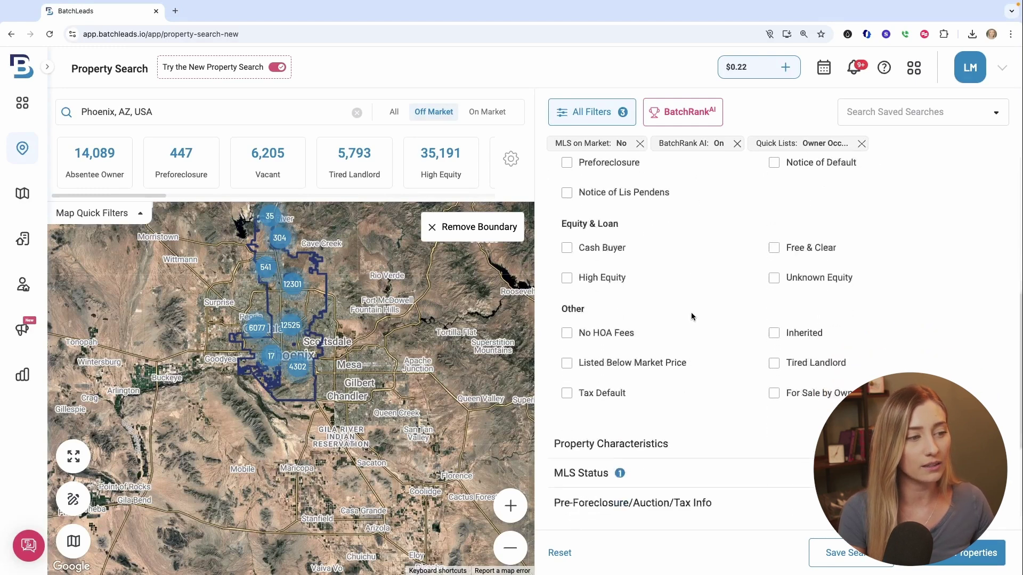
left_click(685, 408)
scroll(678, 263, "down", 5)
scroll(678, 262, "up", 5)
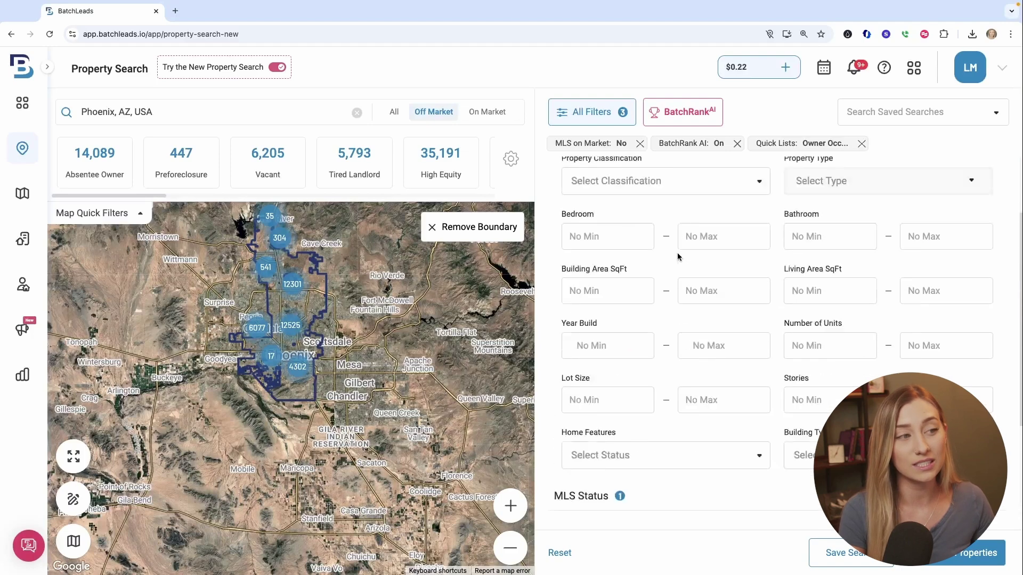
left_click(646, 255)
left_click(631, 352)
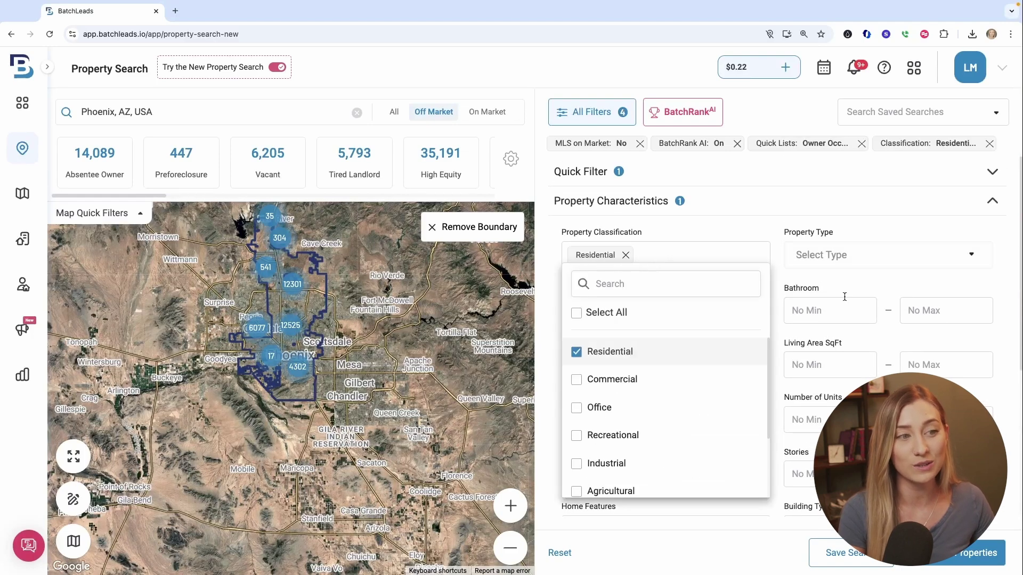
- Restrict the property type to Single Family and set the minimum living area to 2,200 sq ft
left_click(852, 256)
left_click(855, 363)
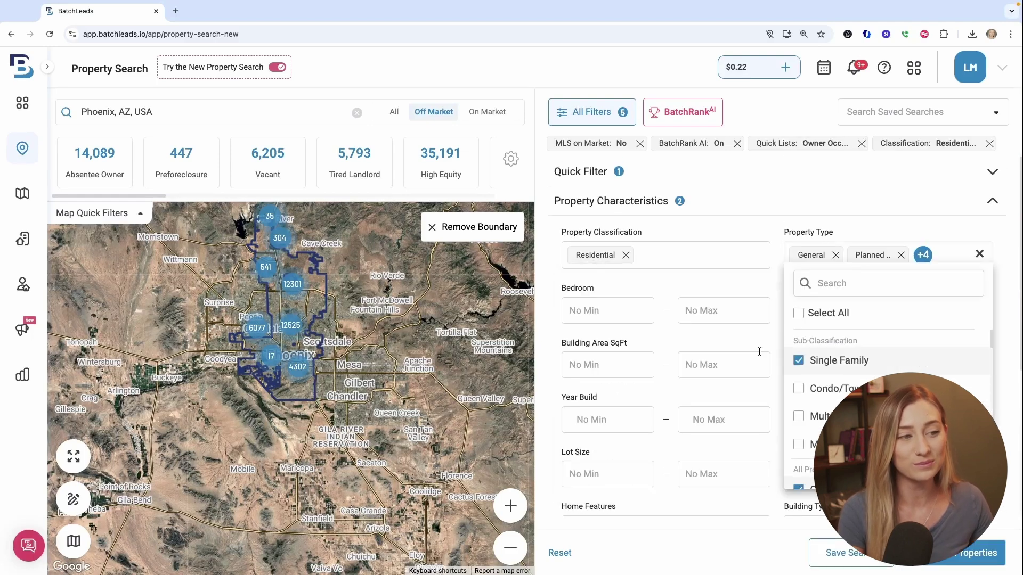
left_click(740, 340)
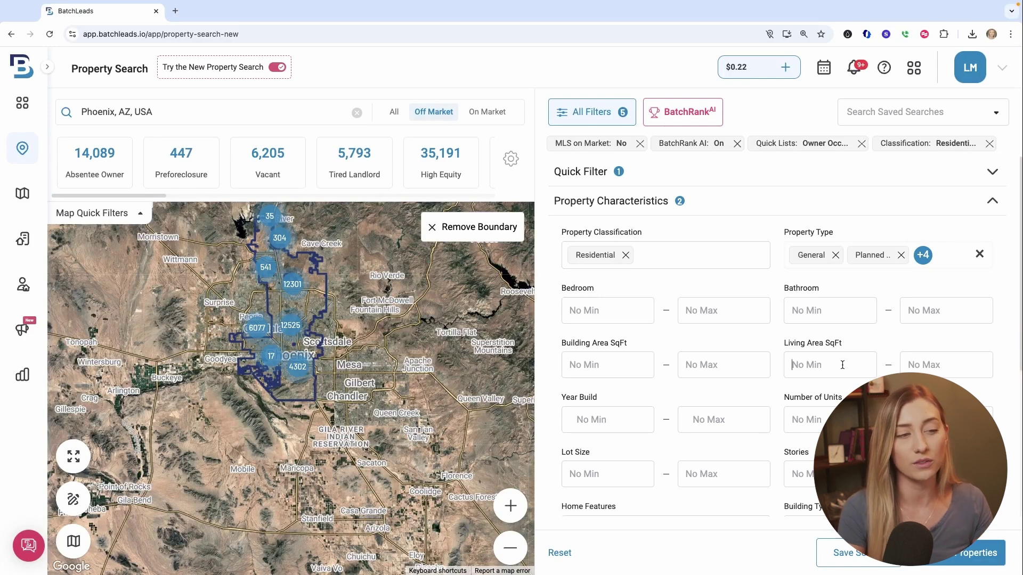
type("2")
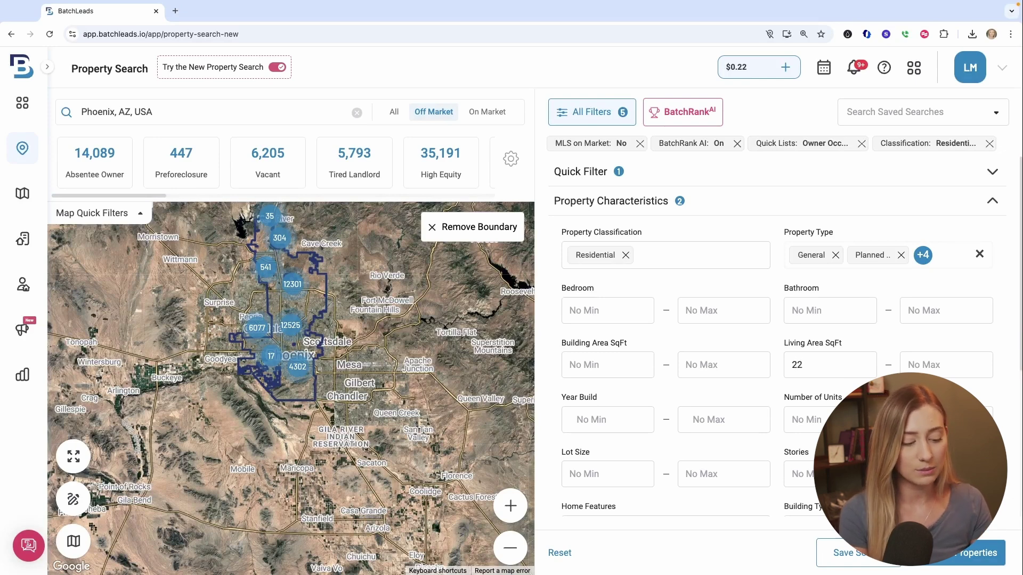
type(",20")
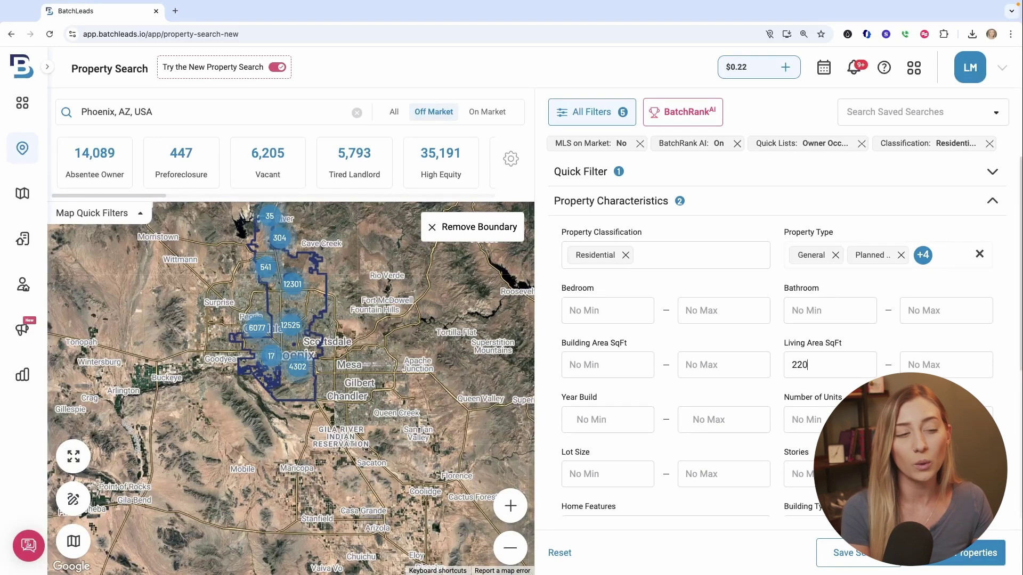
type("0")
- Set the maximum build year to 2000 and the minimum number of stories to 2
left_click(709, 421)
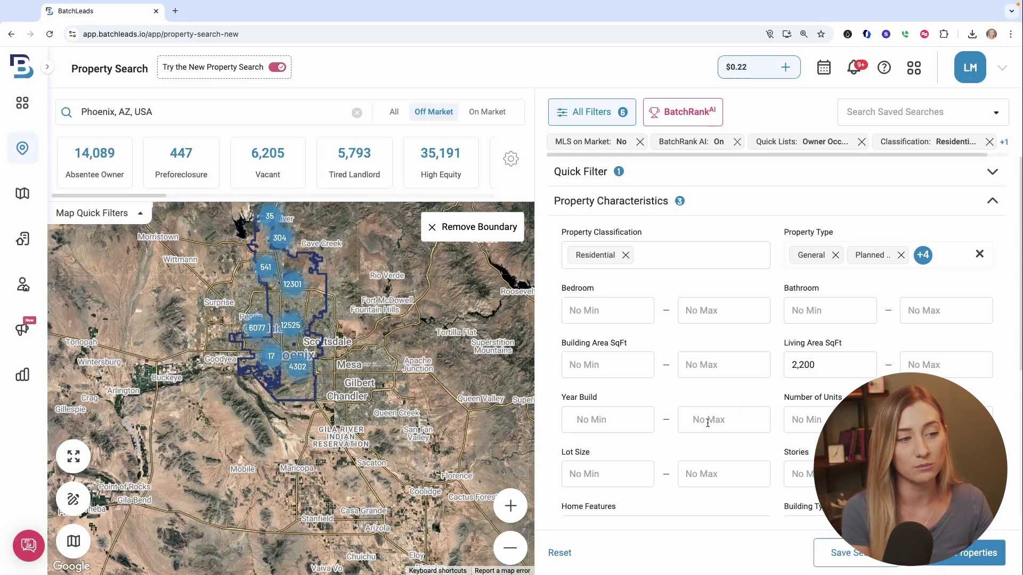
type("2000")
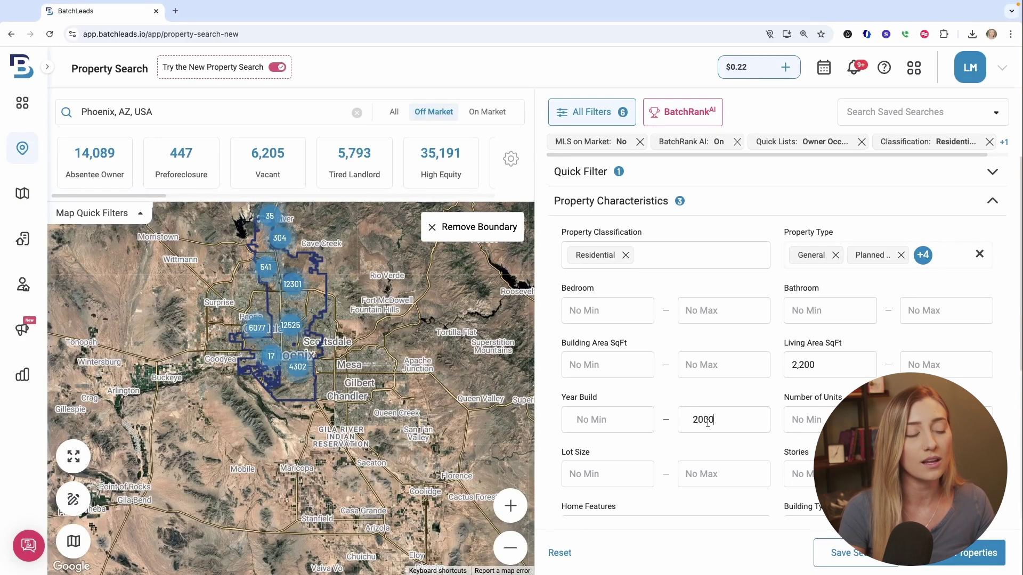
left_click(799, 474)
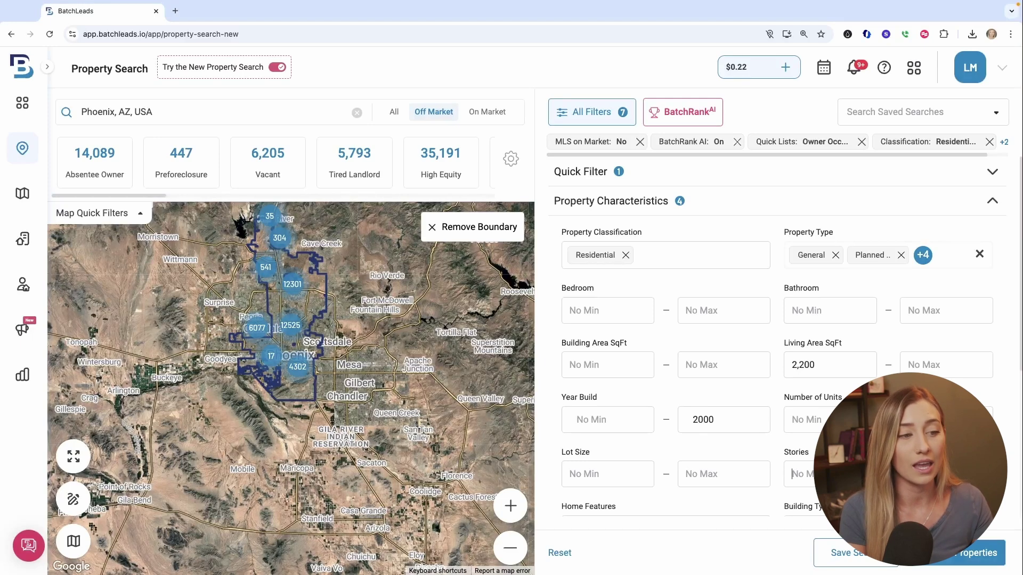
type("2")
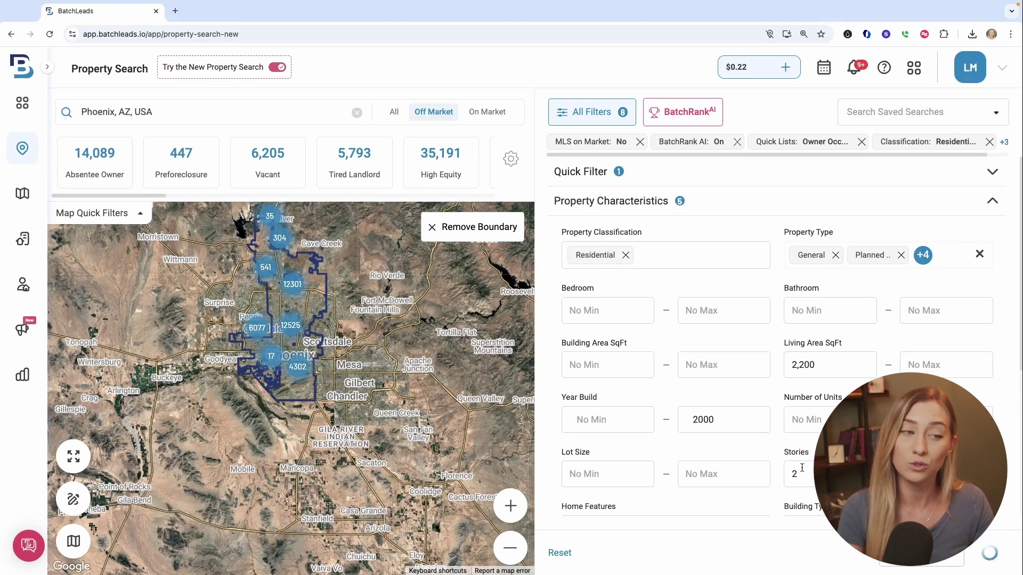
- Set the minimum years of ownership to 7 and restrict the owner type to Individual
scroll(772, 405, "down", 5)
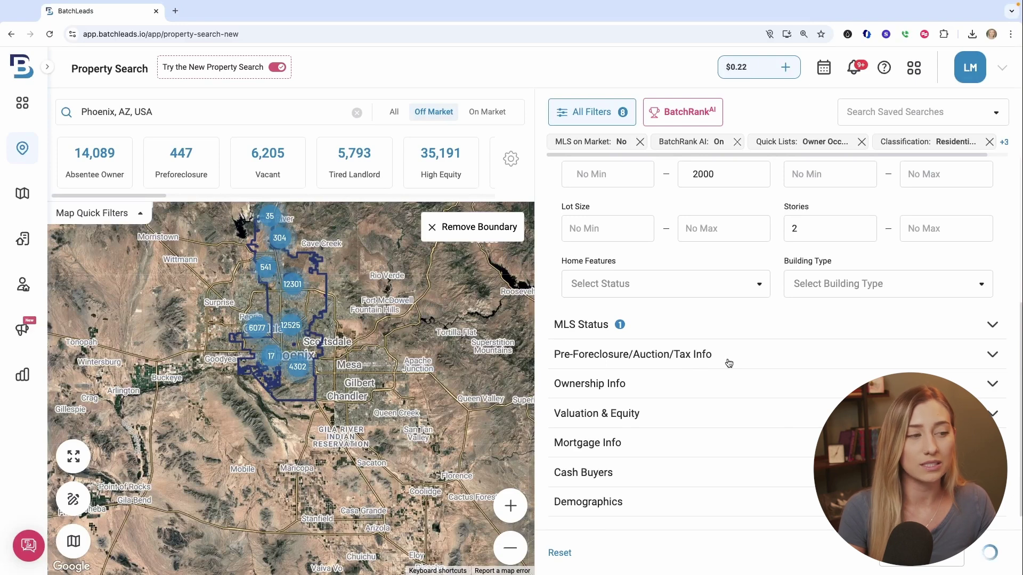
left_click(749, 385)
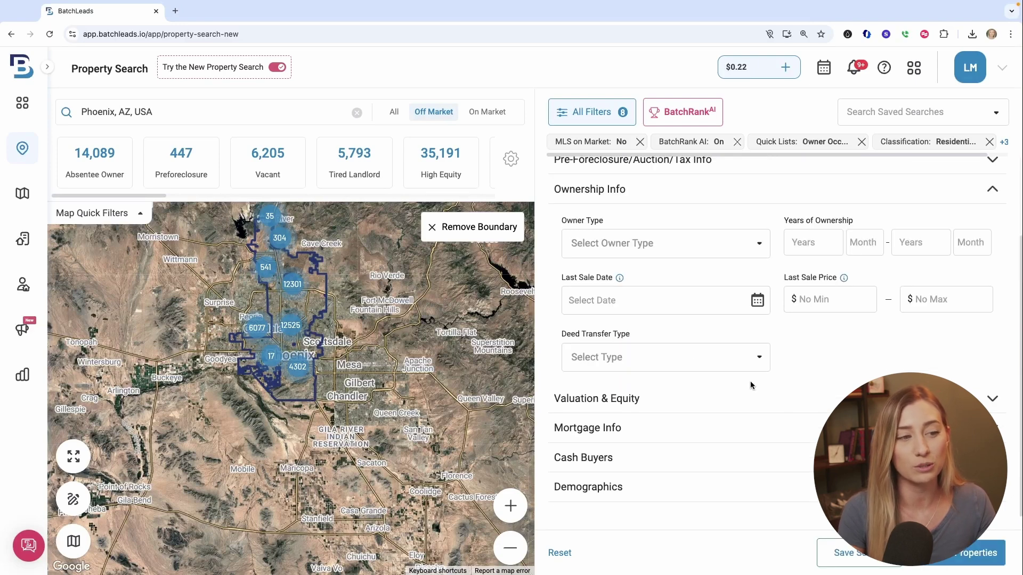
scroll(810, 287, "up", 1)
left_click(803, 249)
type("7 yr")
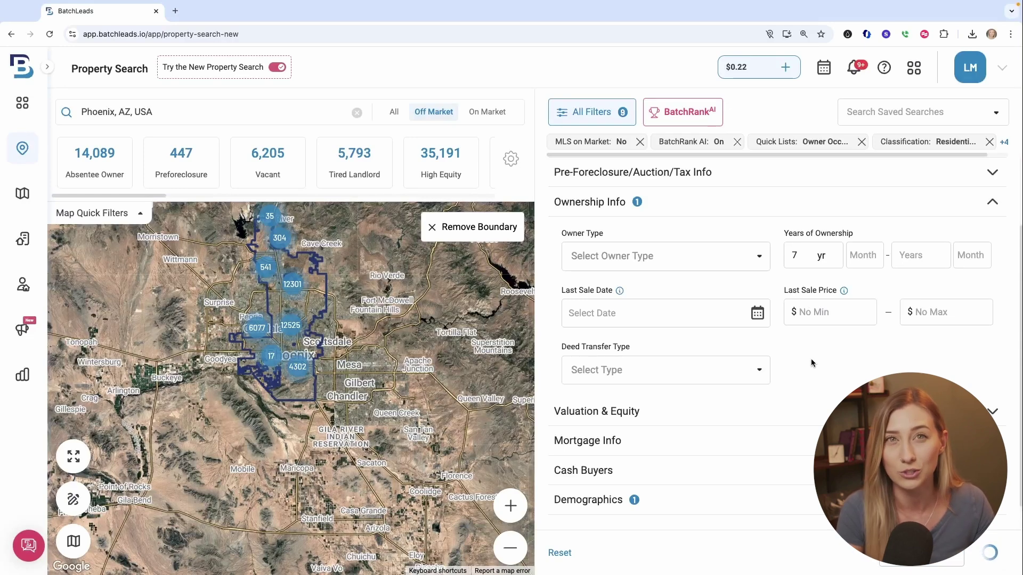
left_click(687, 258)
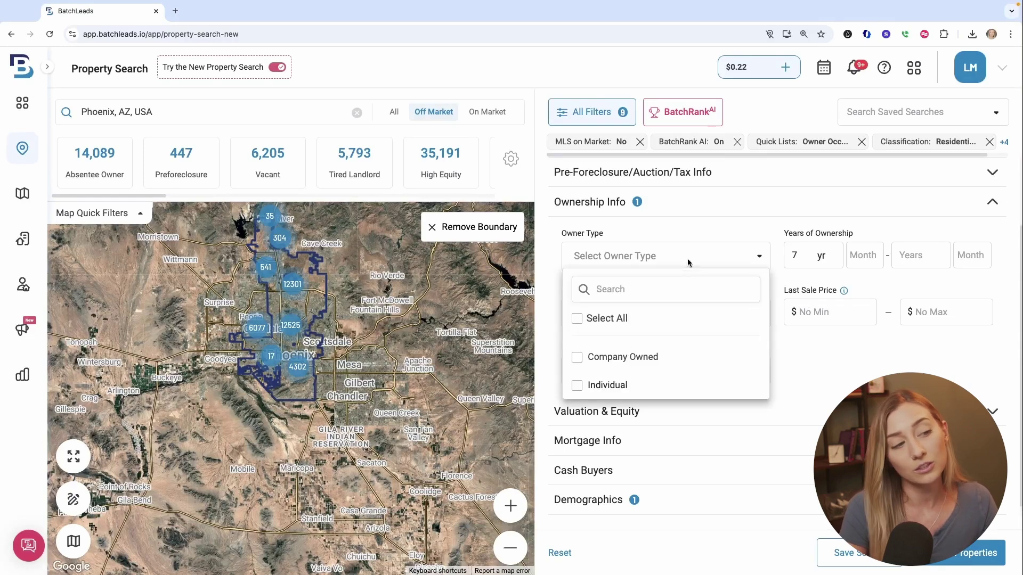
left_click(676, 392)
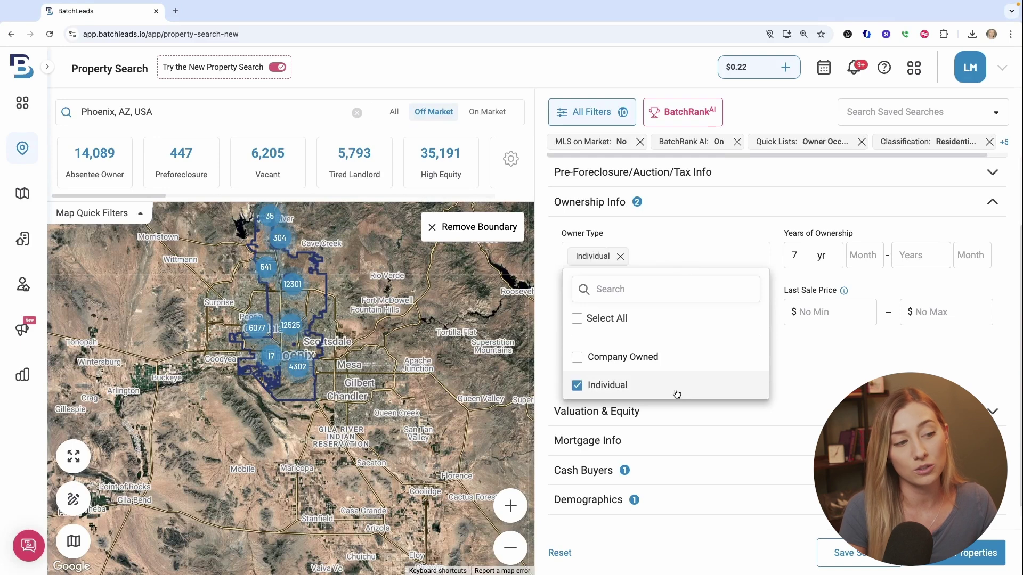
left_click(814, 382)
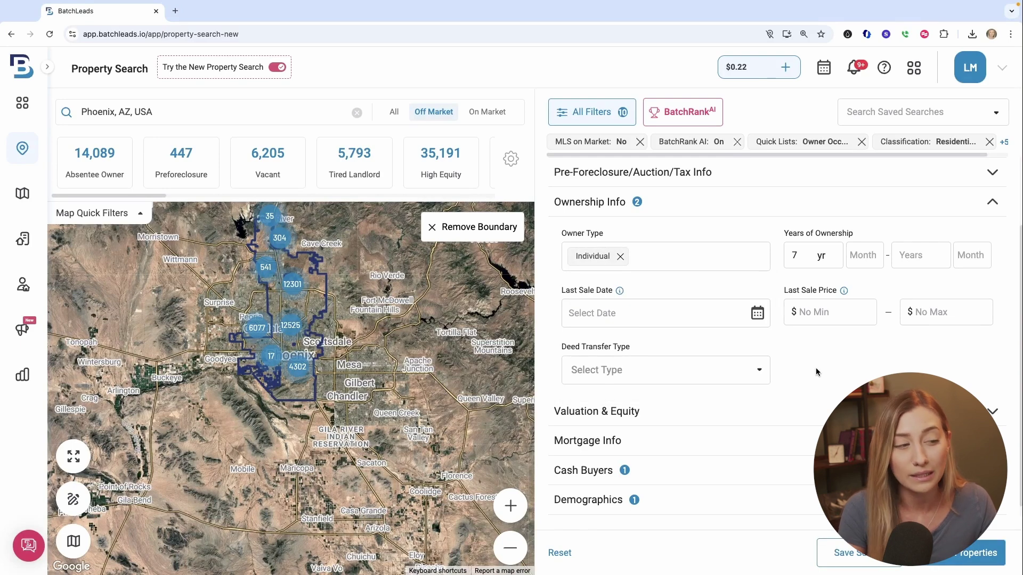
- Set the minimum estimated equity rate to 50% and the minimum owner age to 60
left_click(722, 413)
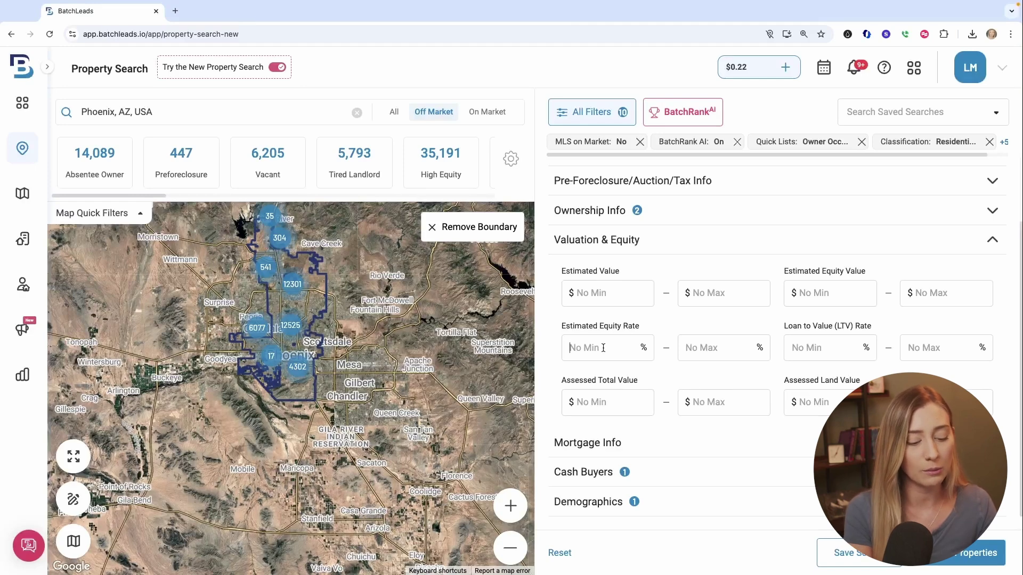
type("50")
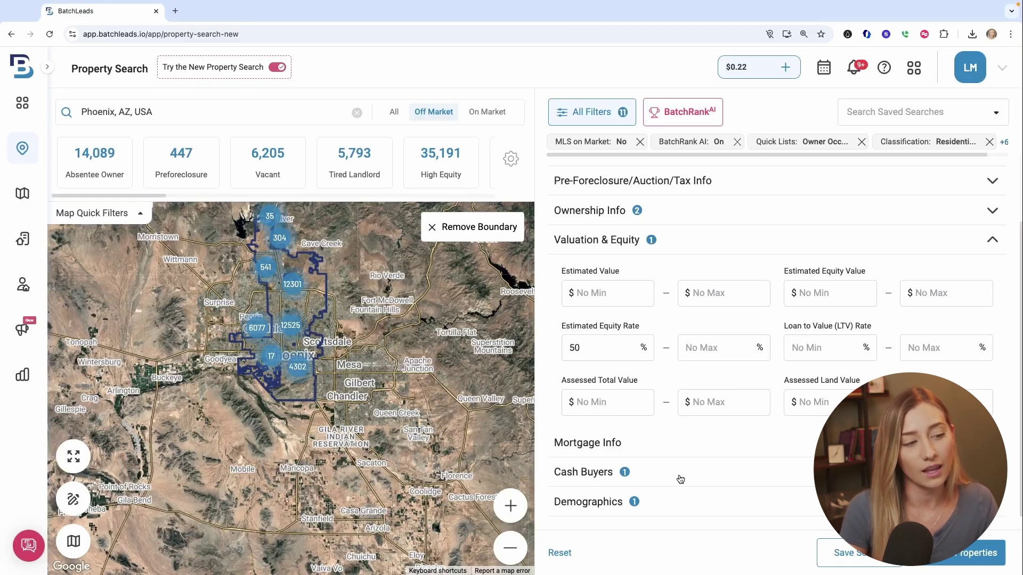
left_click(674, 500)
left_click(571, 389)
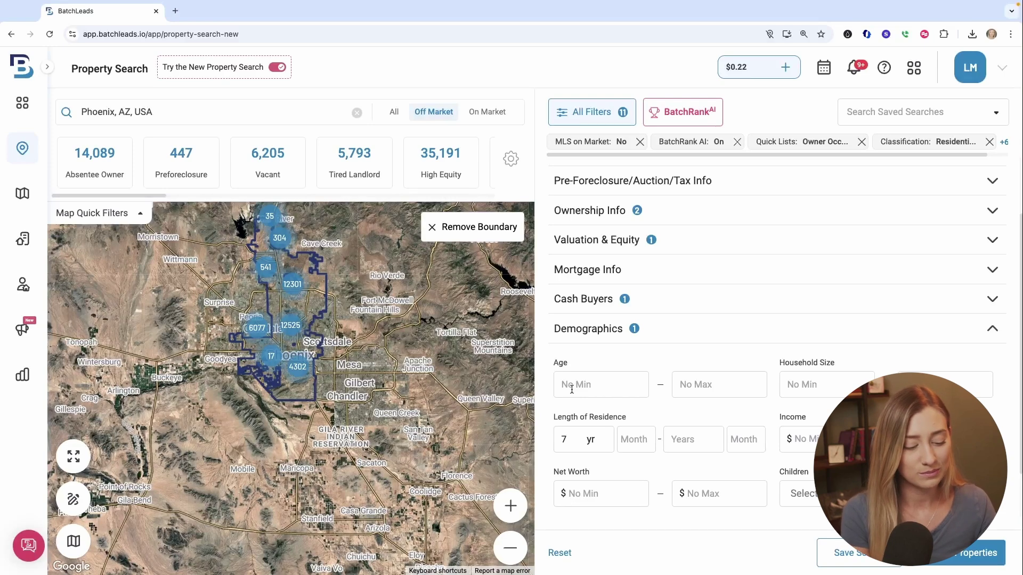
type("60")
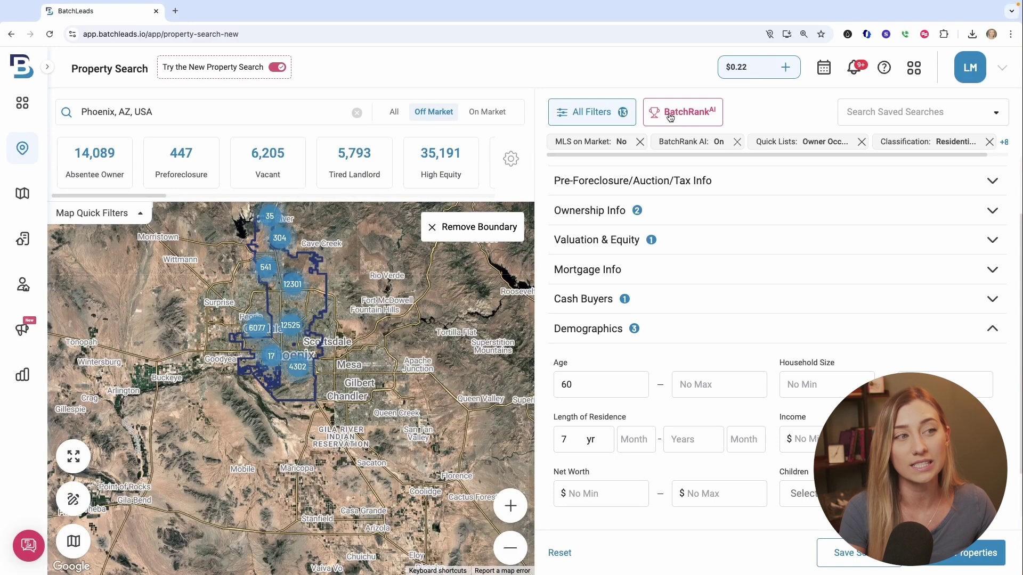
- Remove the BatchRank AI filter from the owner-occupied search and save the search under the name "downsize"
left_click(737, 142)
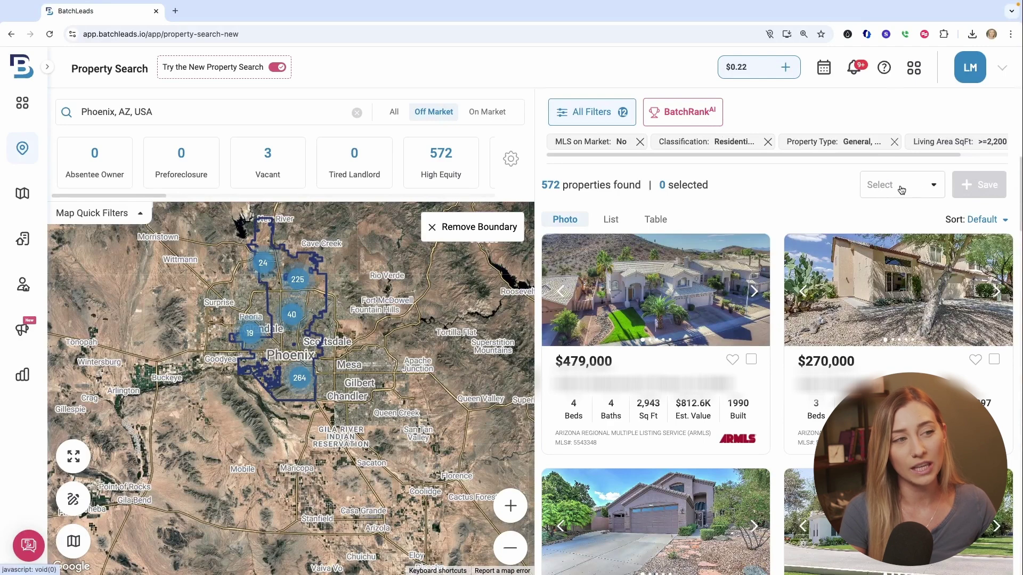
left_click(611, 115)
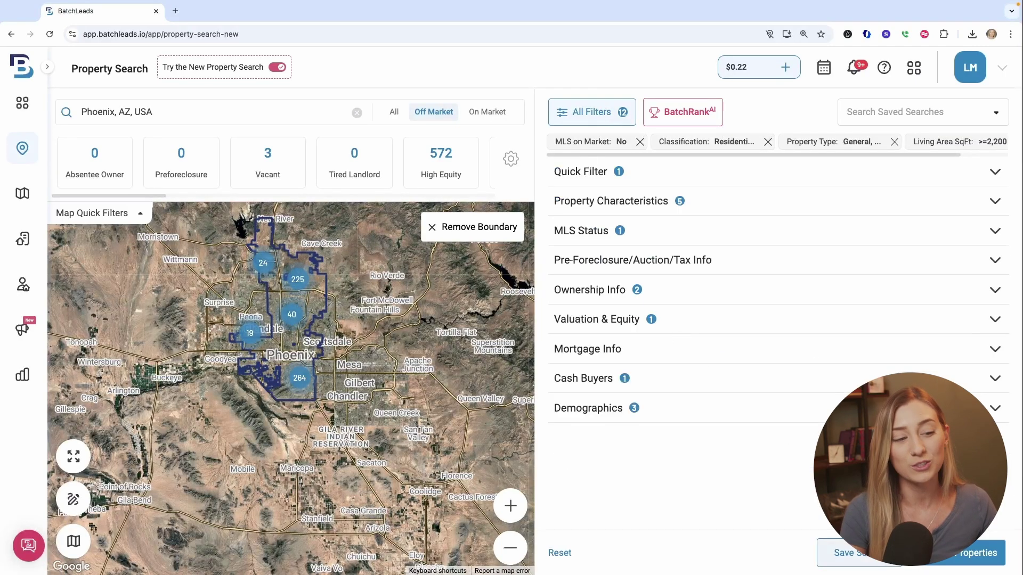
left_click(873, 557)
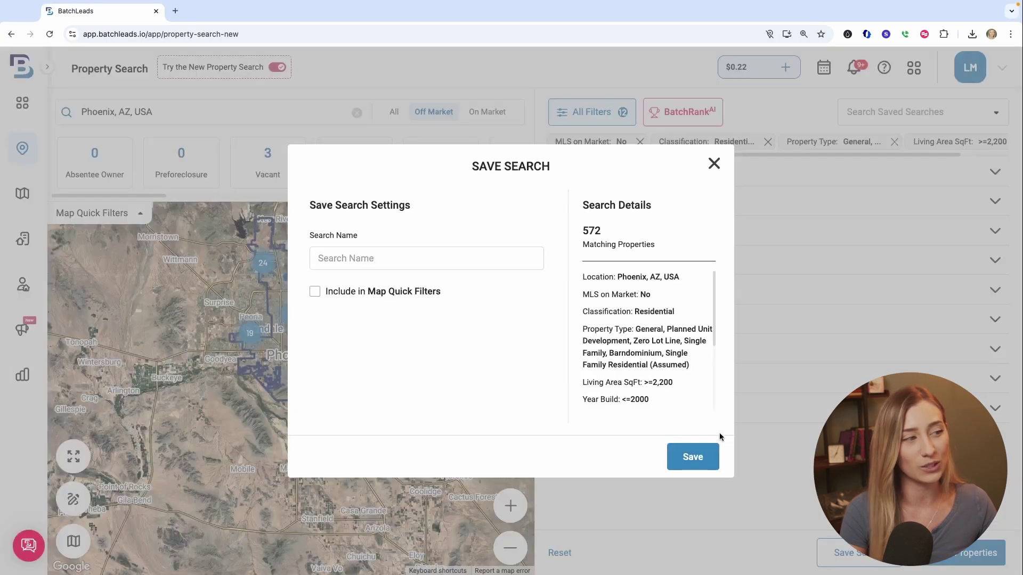
left_click(421, 255)
type("downsize")
left_click(350, 322)
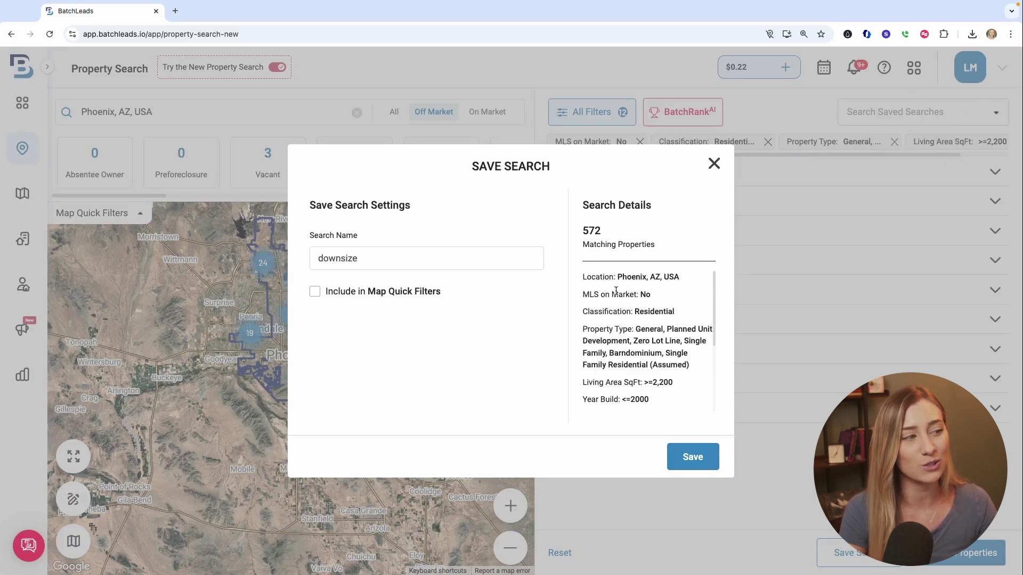
left_click(693, 461)
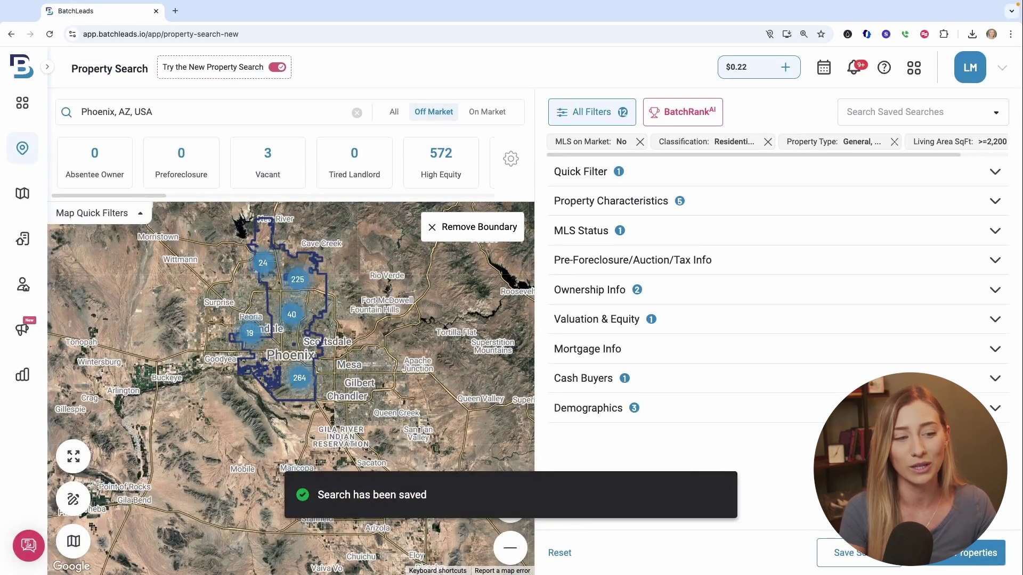
- View the properties matching the downsizer filters and look through the list of saved searches
left_click(965, 554)
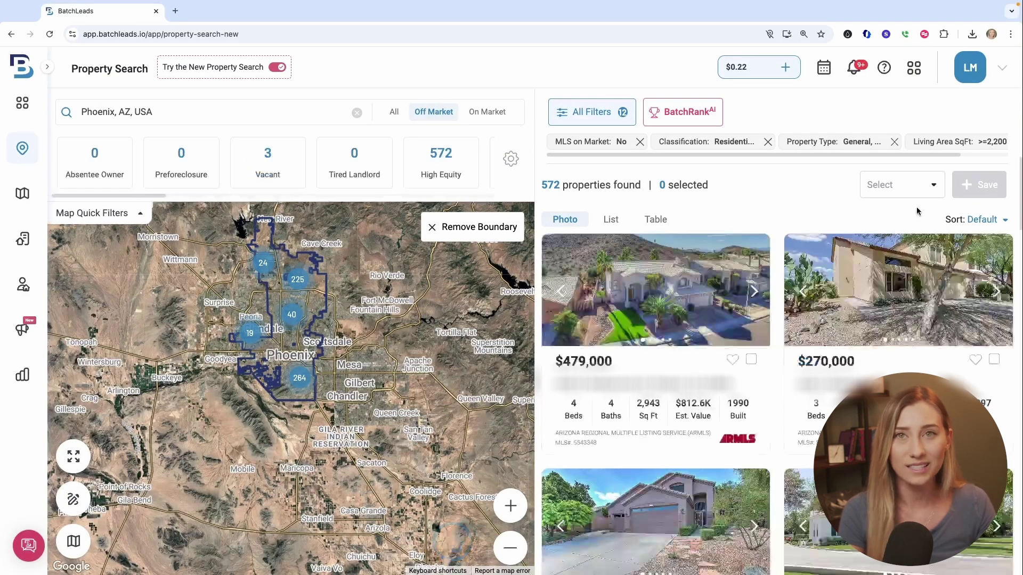
left_click(610, 114)
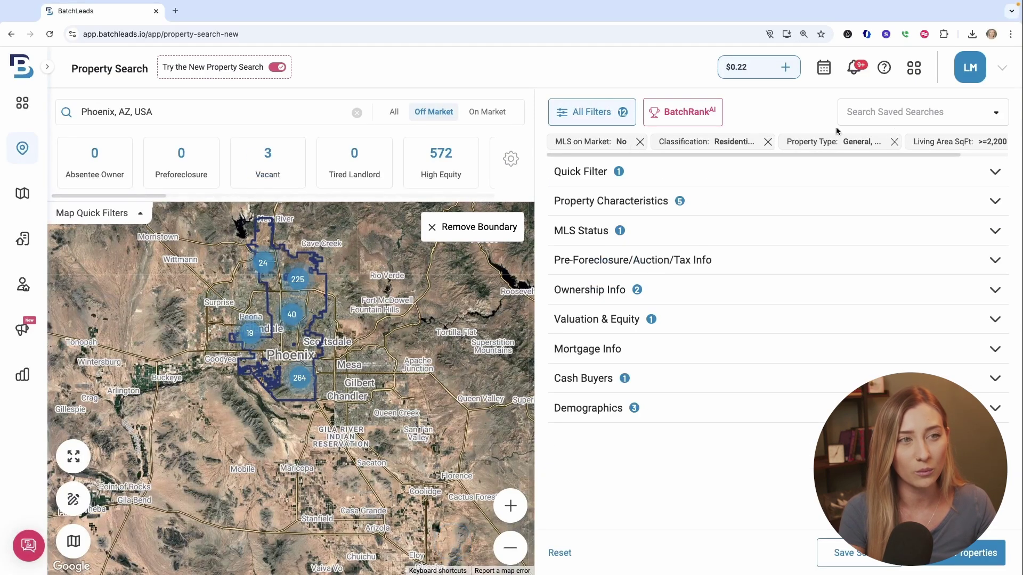
left_click(948, 113)
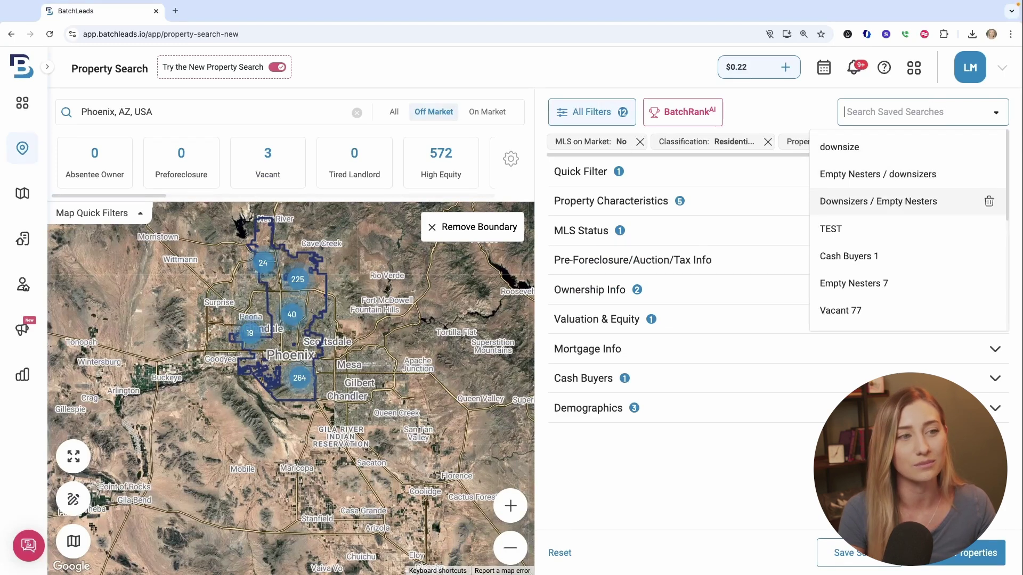
left_click(879, 229)
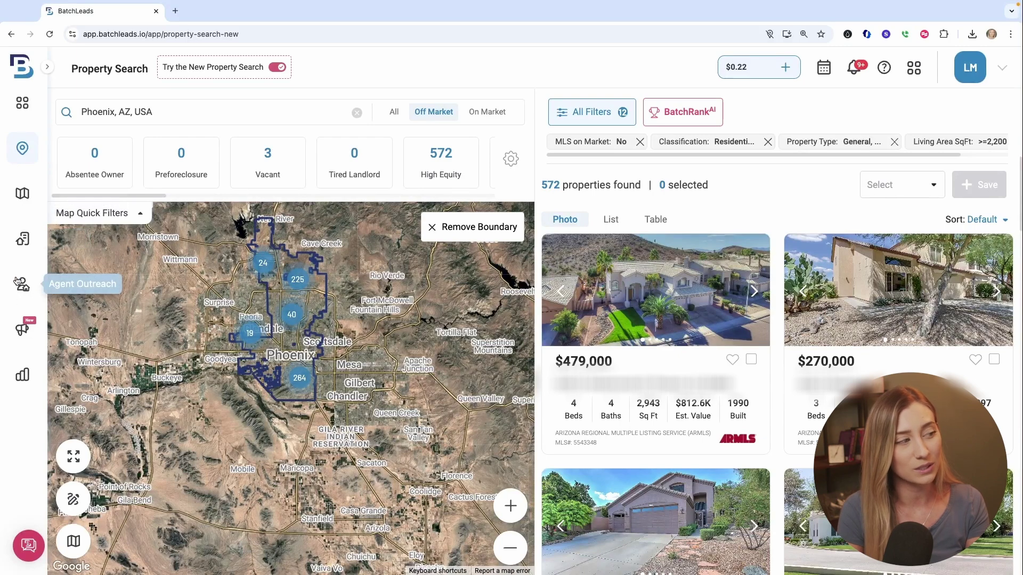
- Open the My Lists page of saved leads
left_click(22, 242)
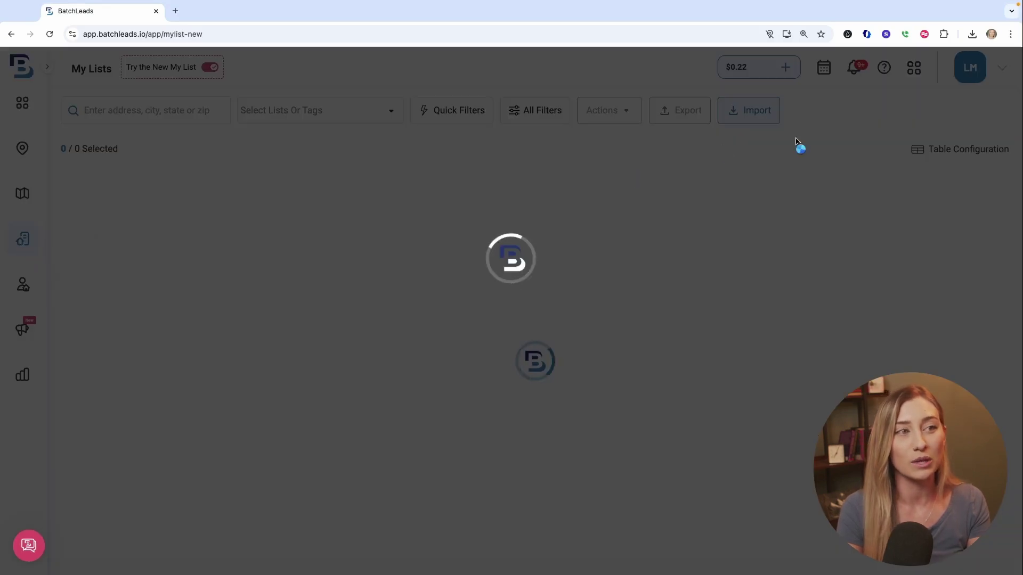